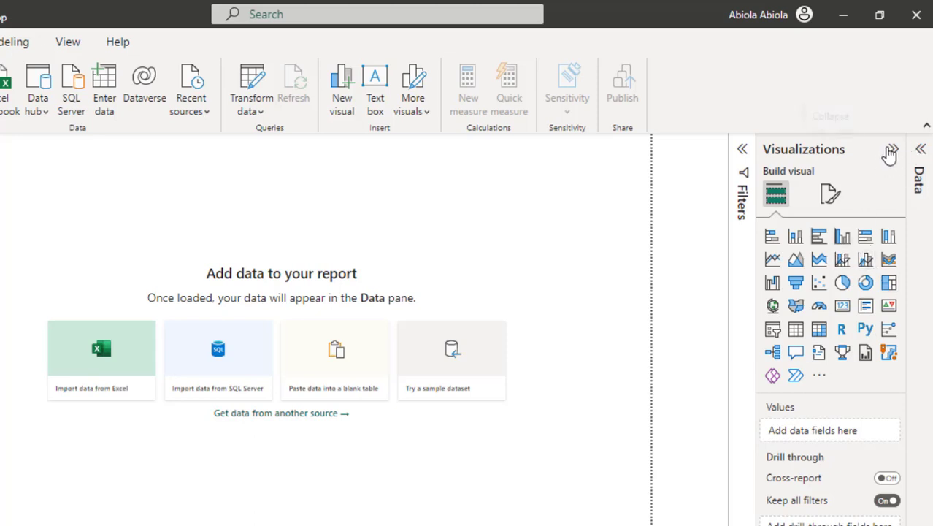
Collapse the Visualizations pane on the blank report, then expand it again.
click(891, 150)
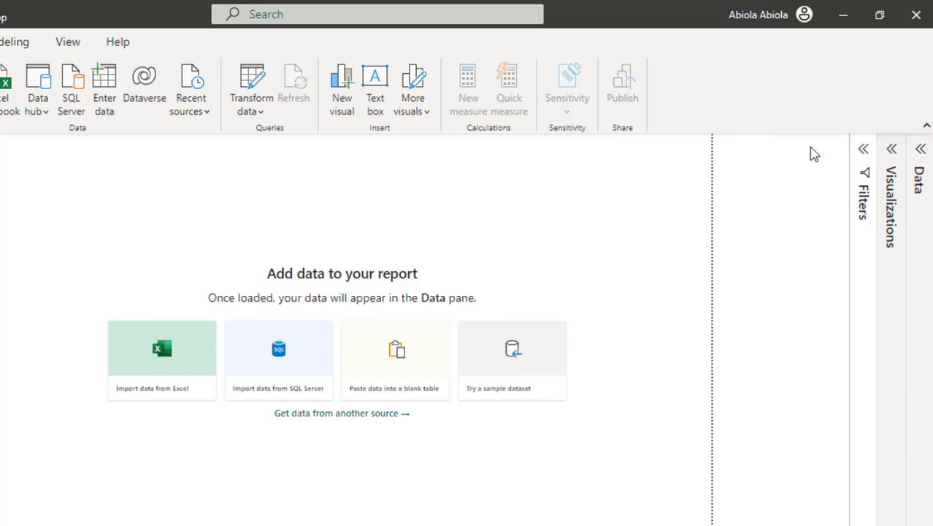
click(891, 151)
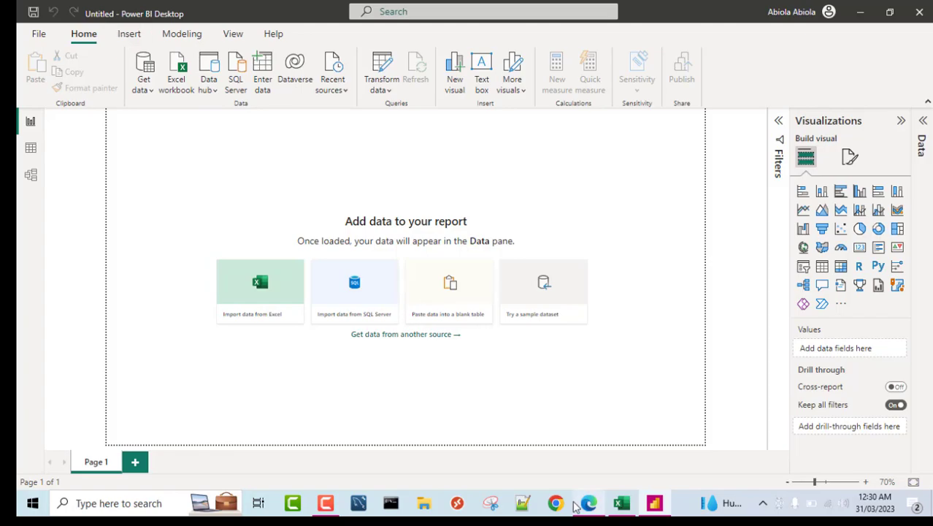
Glance at the DimAcctManager workbook in Excel, then return to the Power BI report.
click(622, 504)
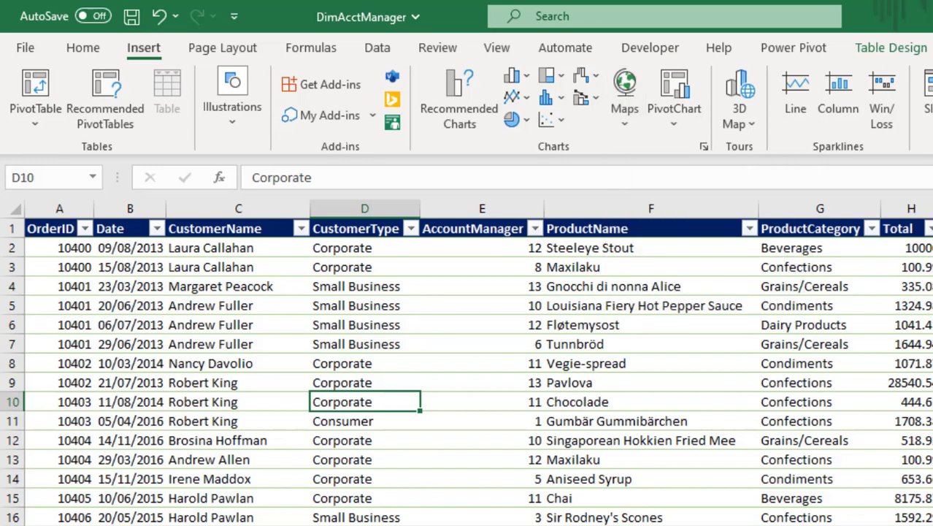
key(alt+Tab)
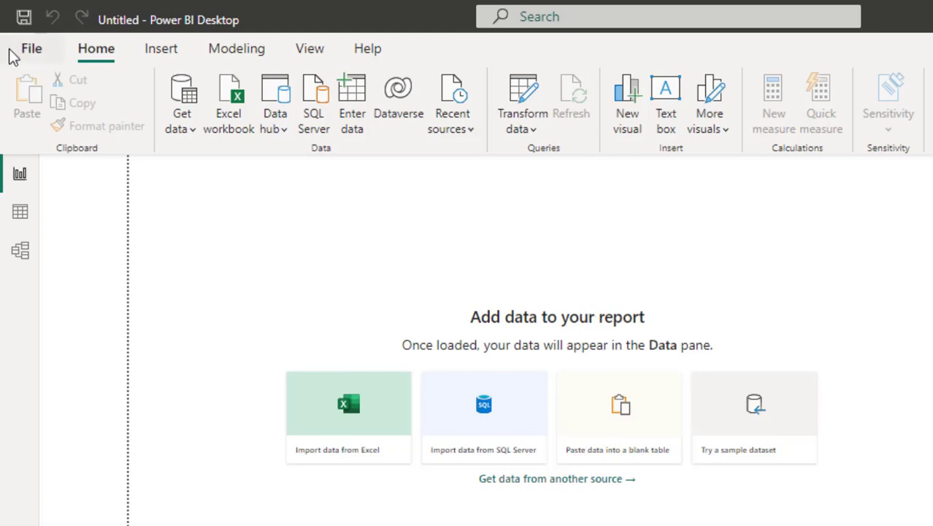
Enable the On-object interaction preview feature in Options and save the change.
click(27, 46)
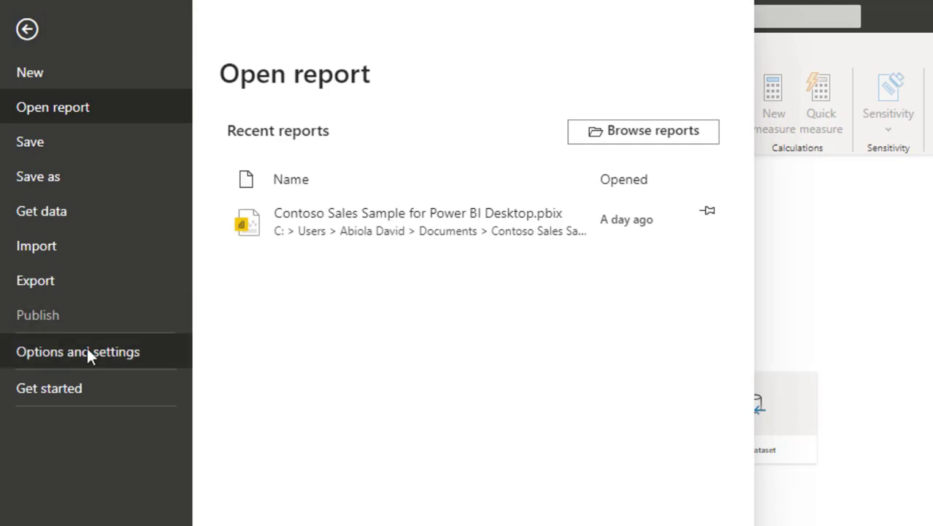
click(111, 356)
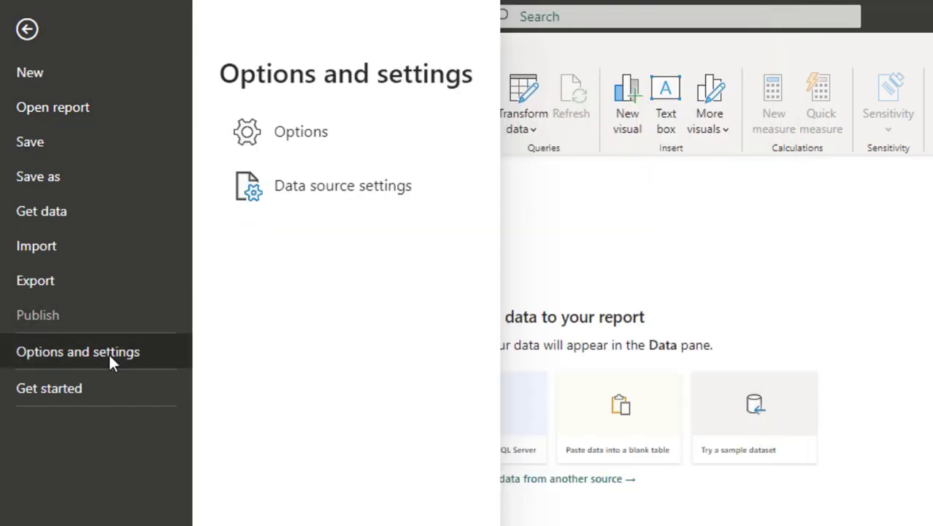
click(308, 154)
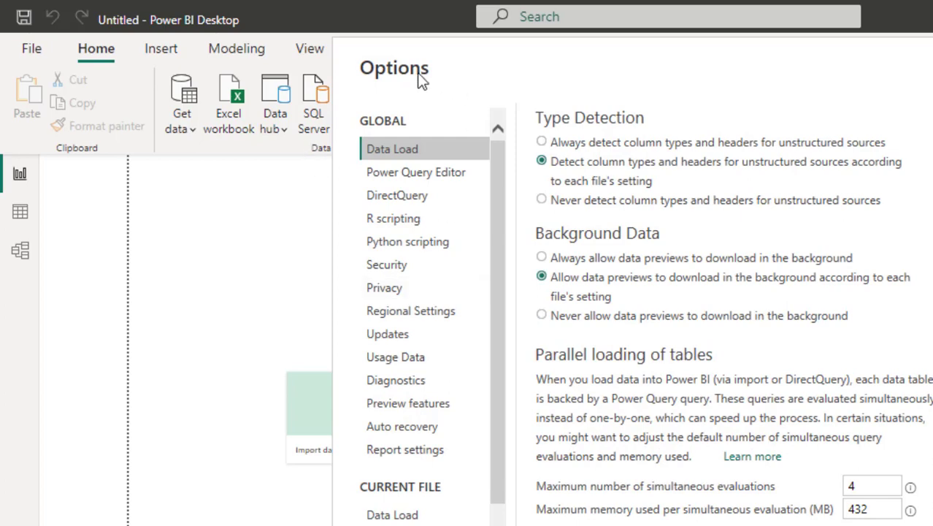
click(398, 408)
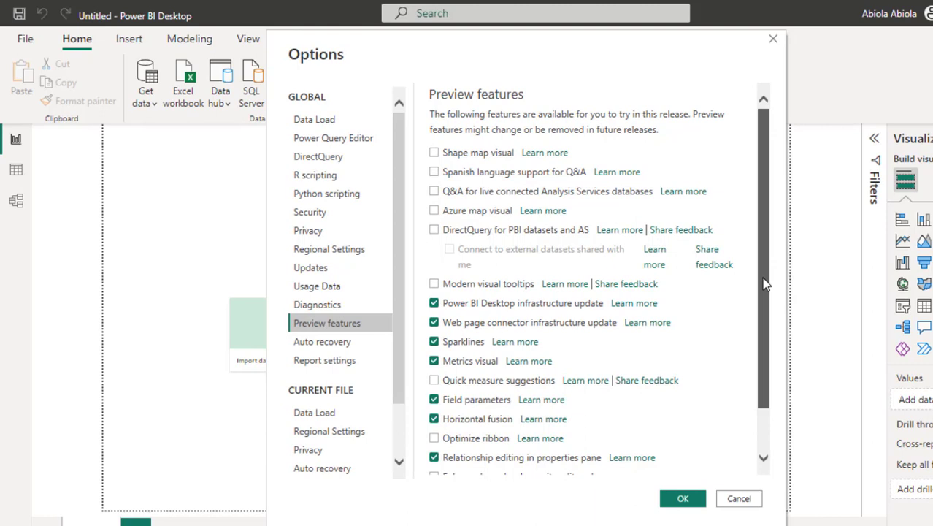
drag(765, 285, 774, 411)
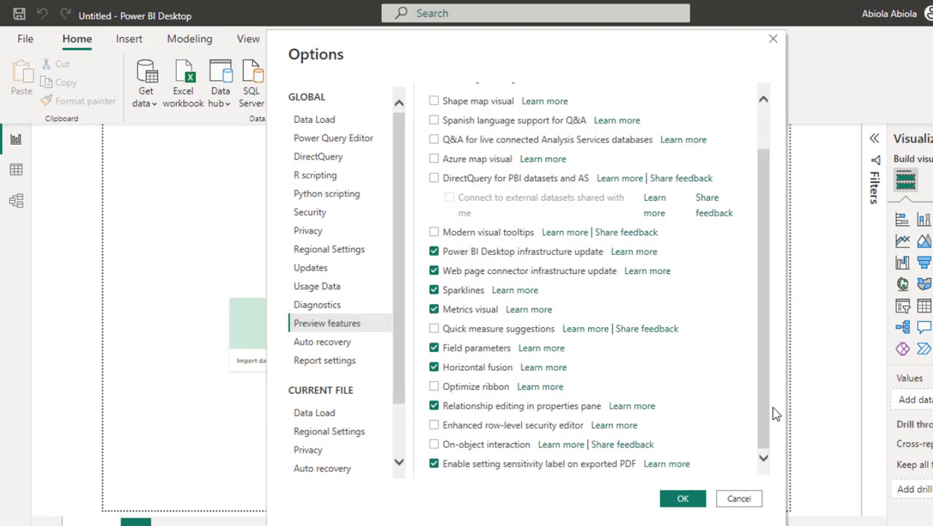
click(434, 444)
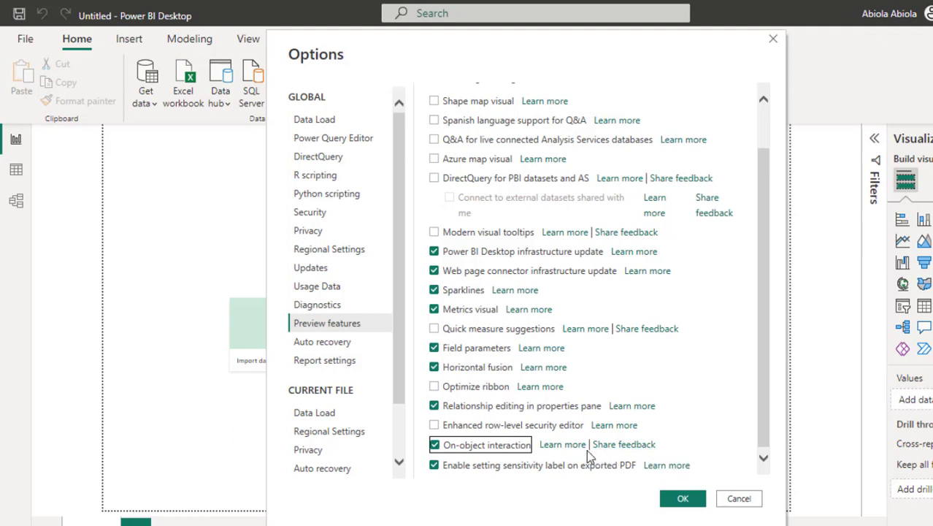
click(682, 499)
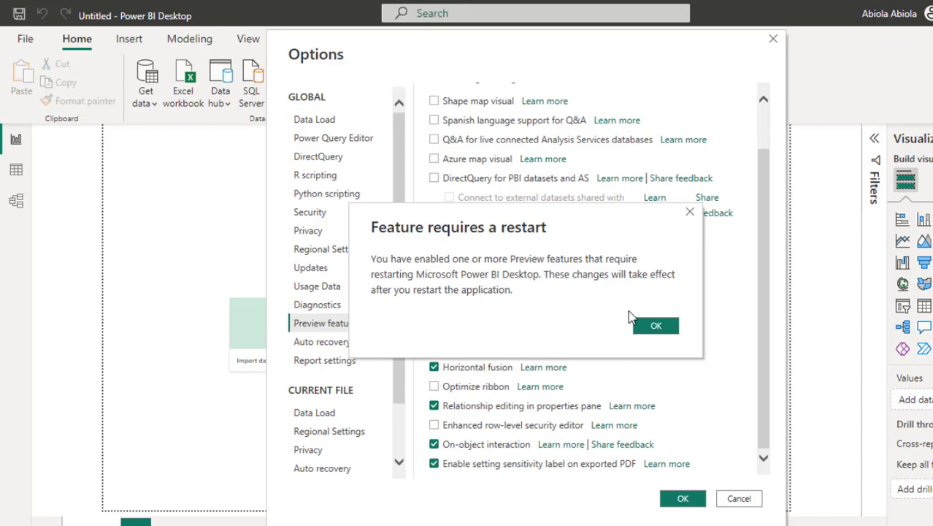
Dismiss the restart notice and browse the full Insert tab gallery of visual types.
click(655, 328)
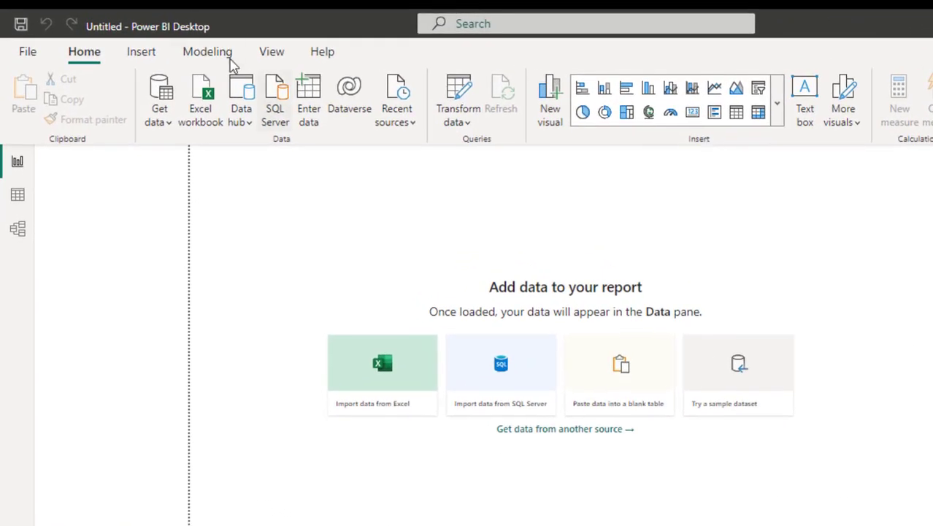
click(143, 59)
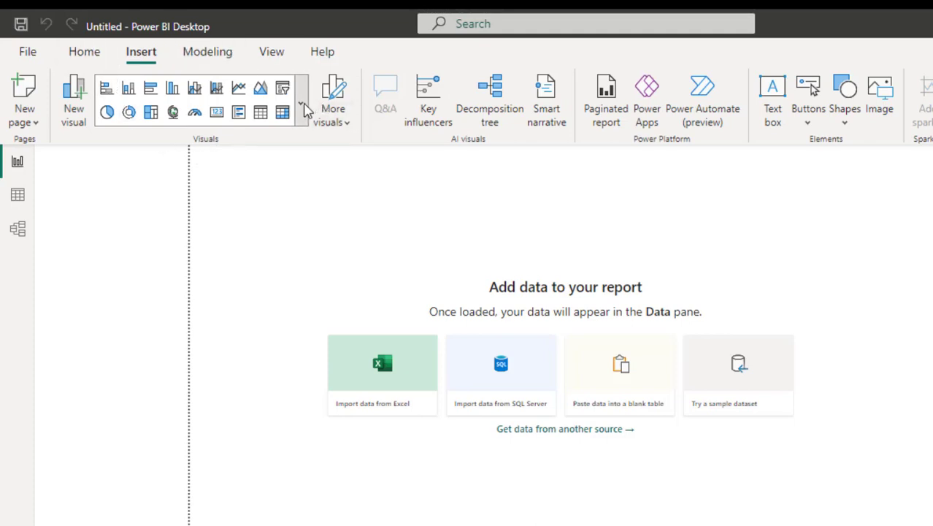
click(302, 109)
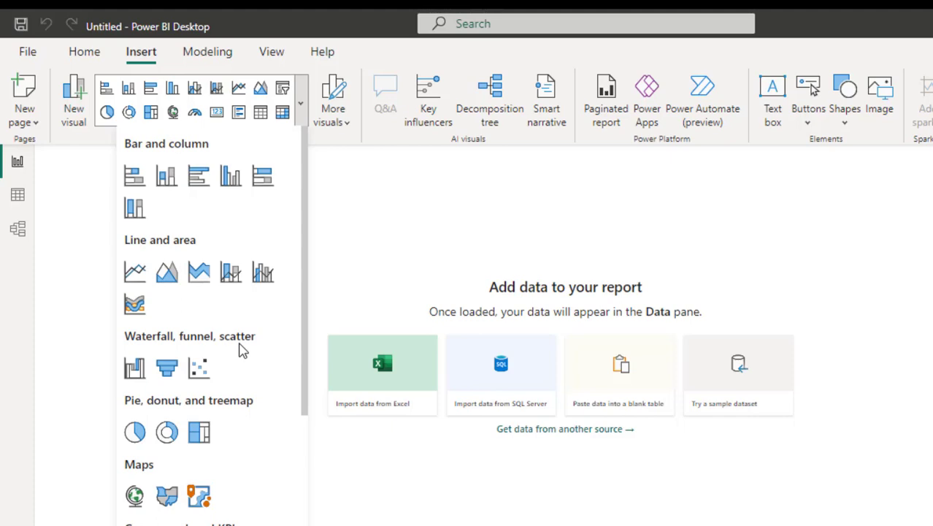
click(482, 230)
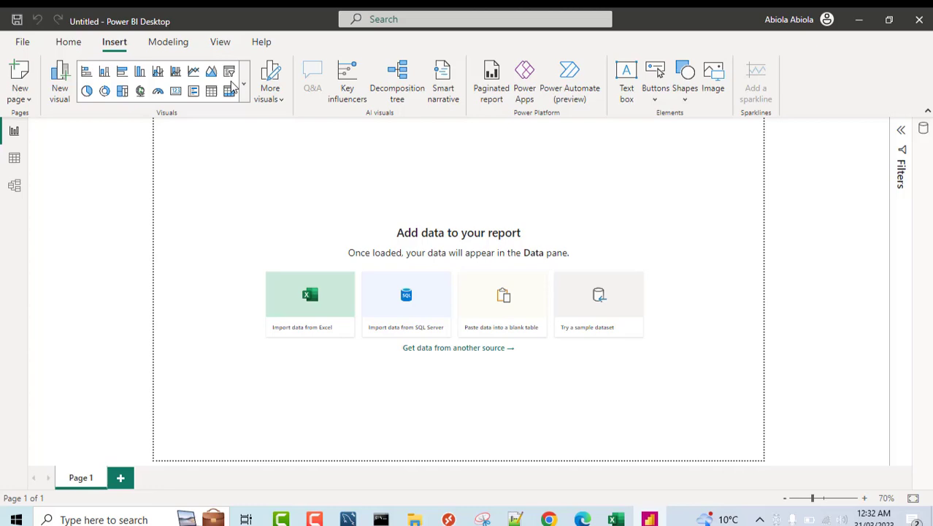
Check fsales cell E8's AccountManager, then review the Dim sheet's 14 manager names and IDs.
key(alt+Tab)
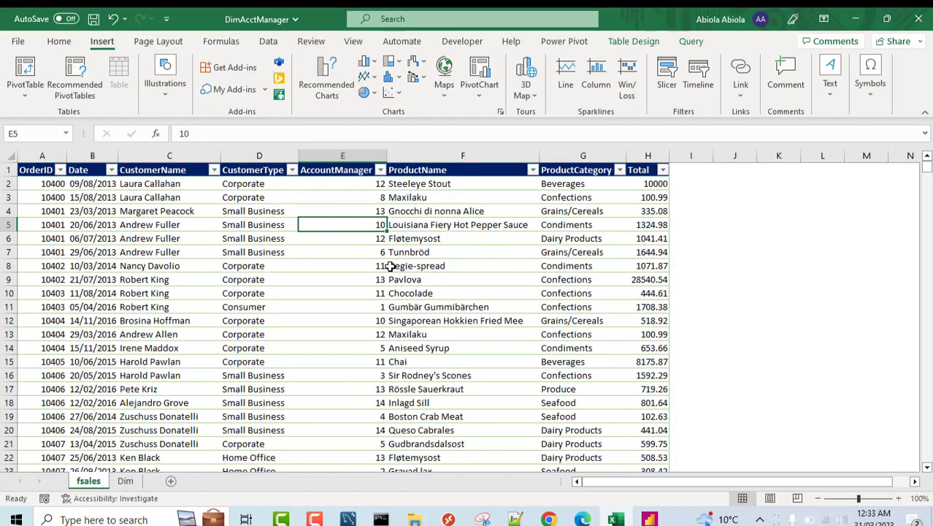
click(365, 267)
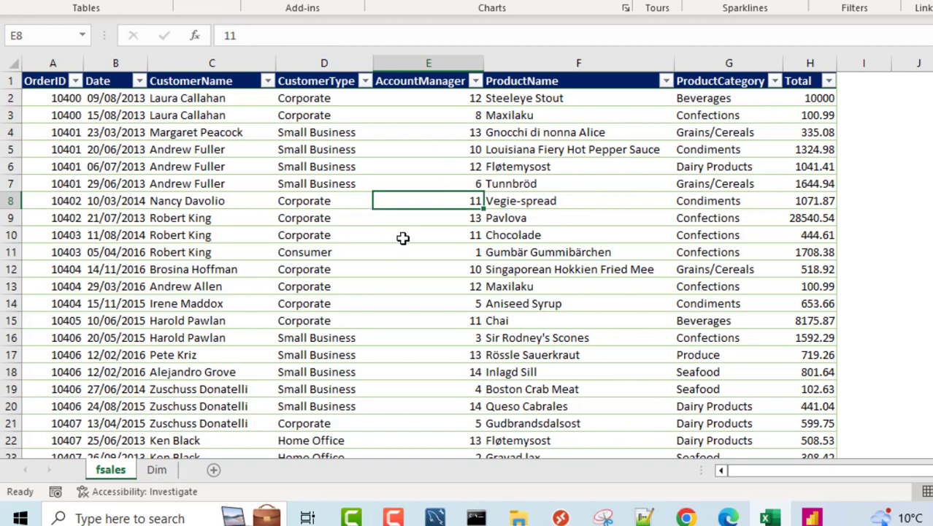
click(157, 470)
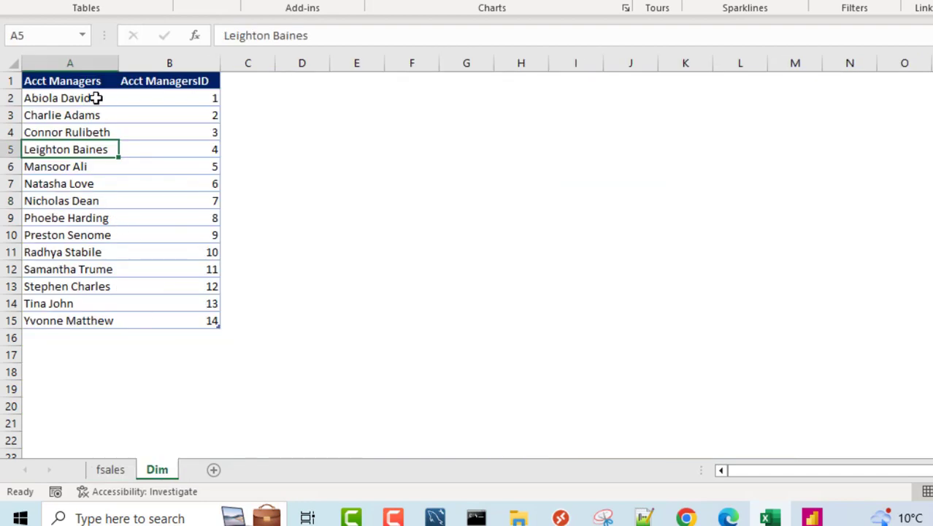
drag(95, 97, 79, 319)
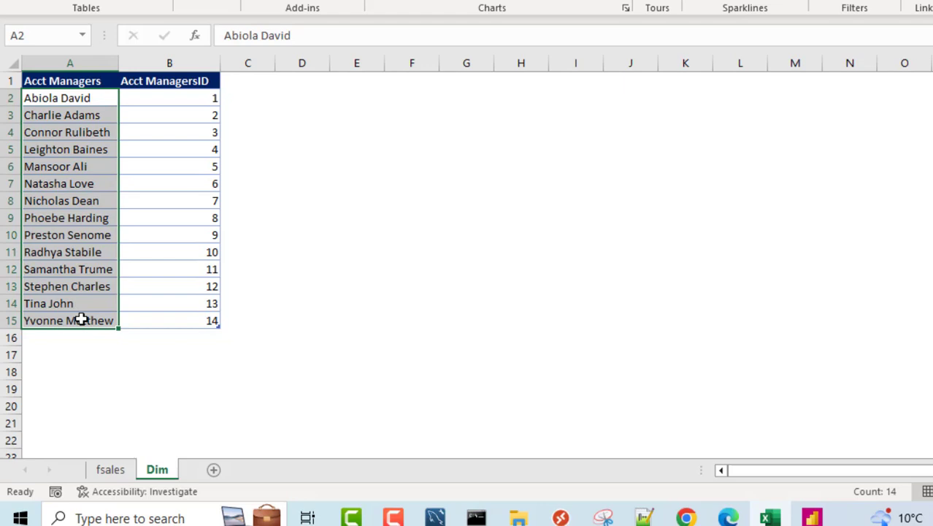
click(204, 120)
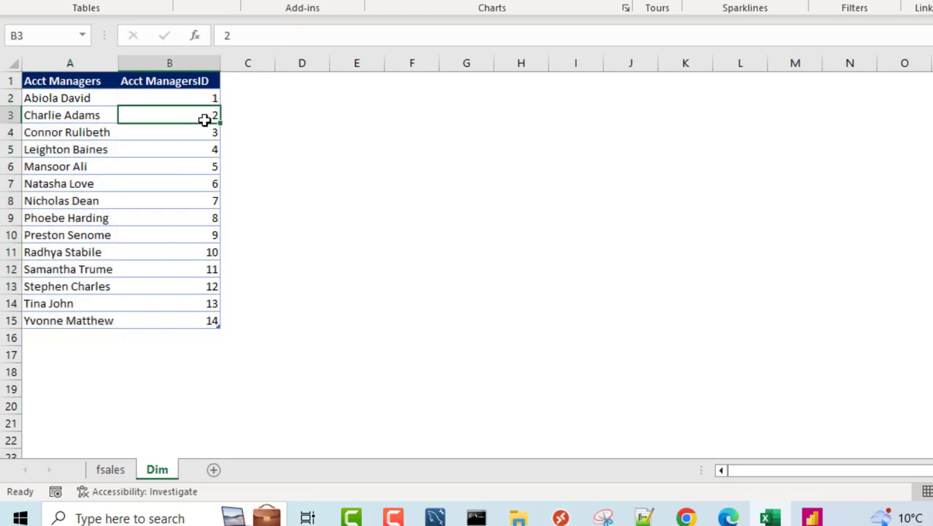
click(199, 166)
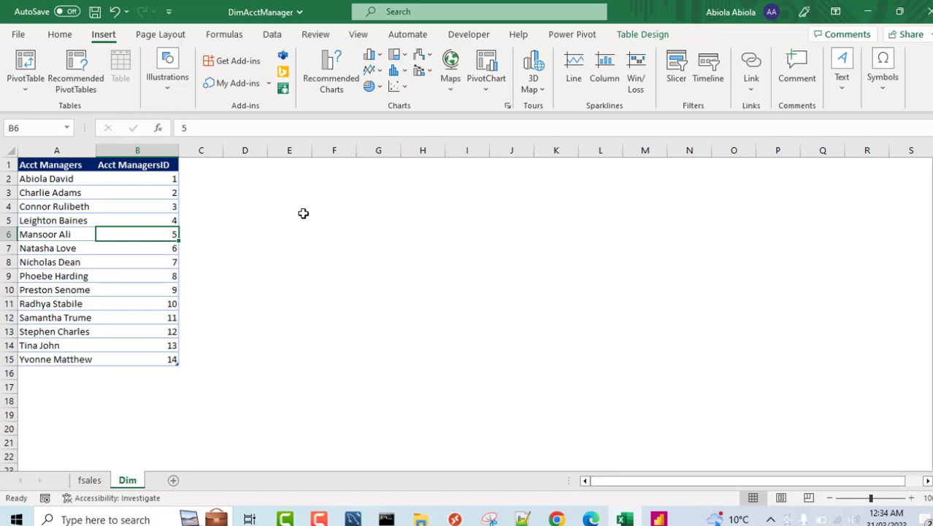
Open DimAcctManager.xlsx through Power BI's Excel workbook import.
click(658, 520)
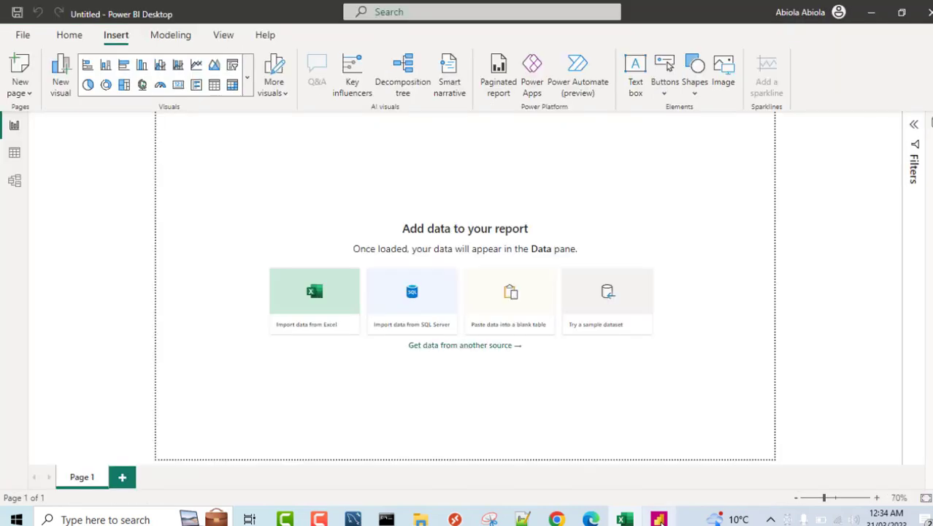
click(69, 36)
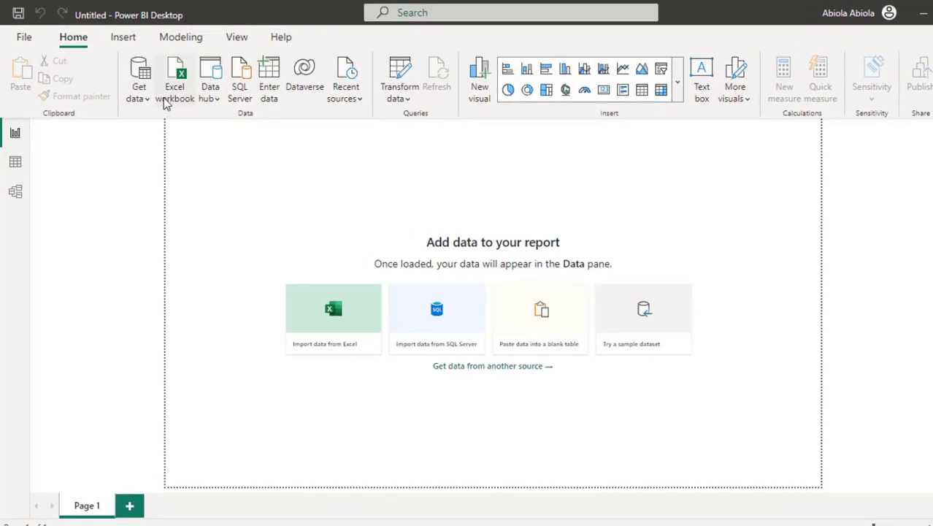
click(181, 102)
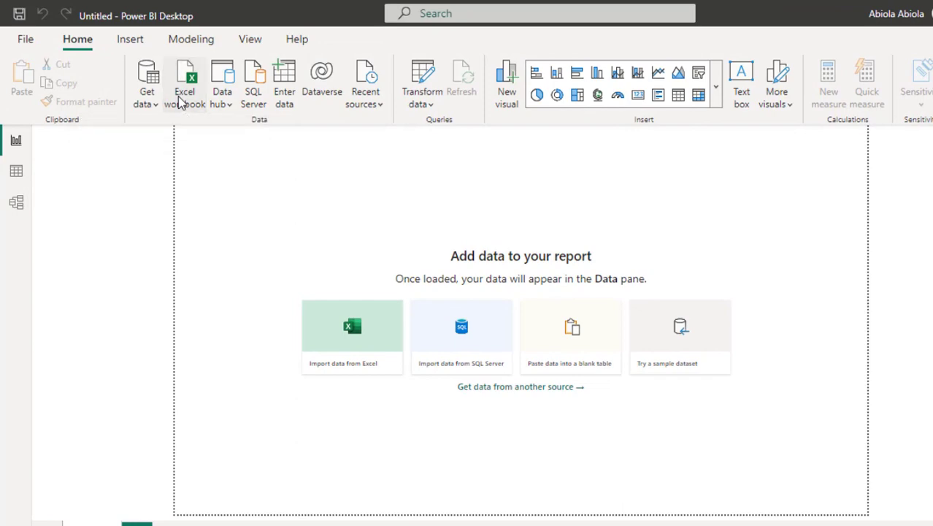
text(dim)
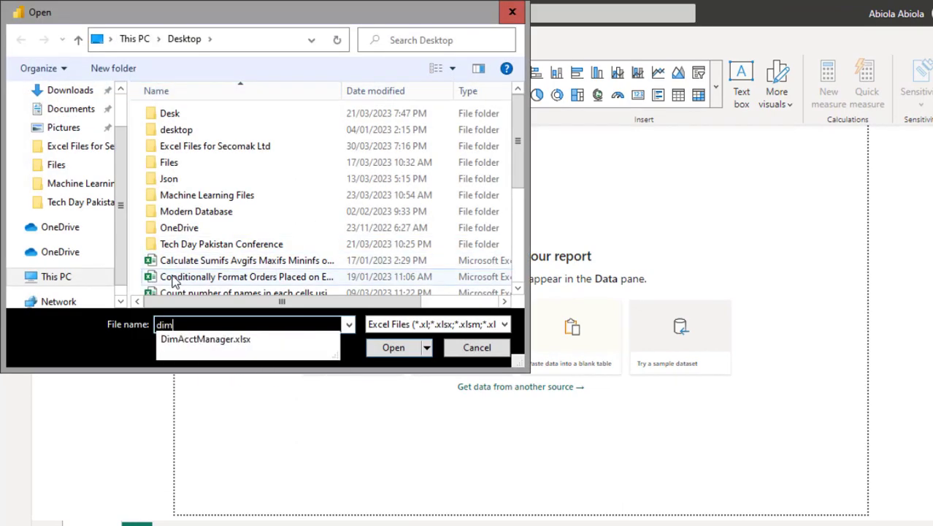
key(Down)
key(BackSpace)
key(Tab)
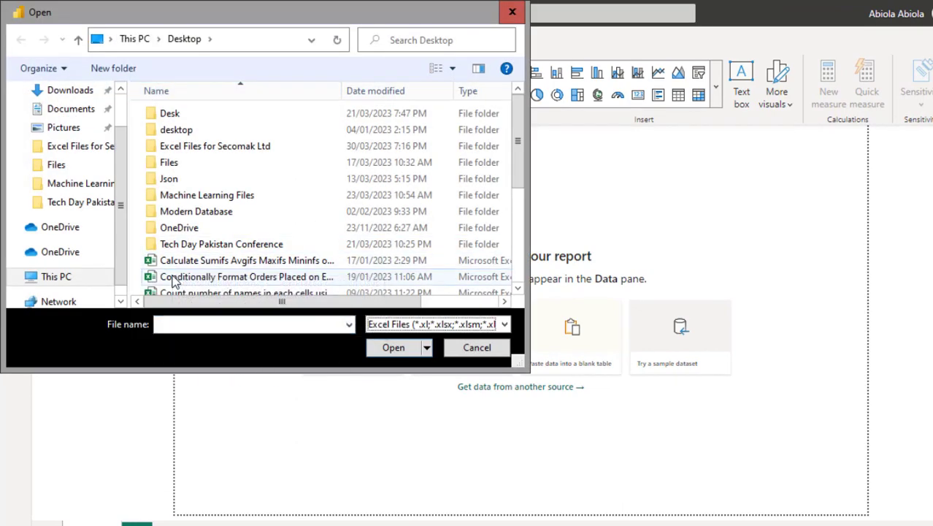
key(shift+Tab)
key(Return)
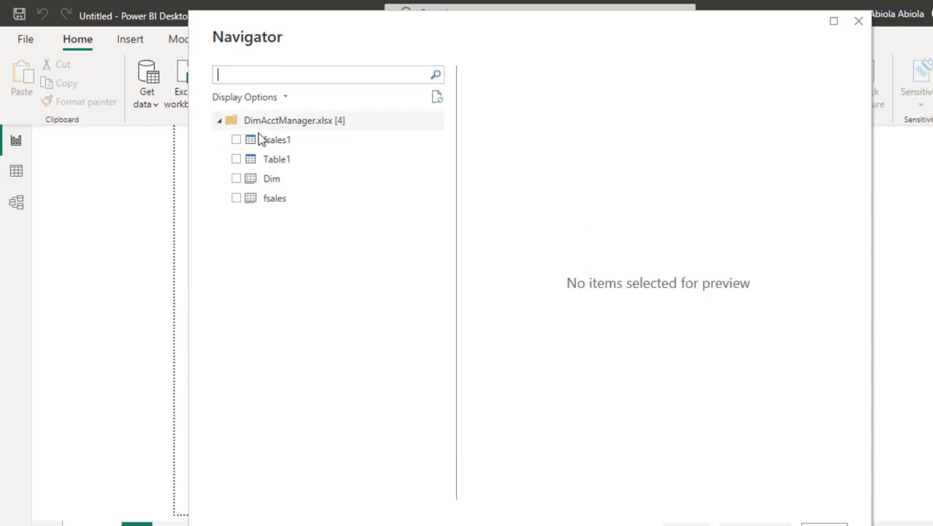
Tick fsales1 and Table1 in the Navigator and preview Table1's account managers.
click(236, 139)
click(236, 159)
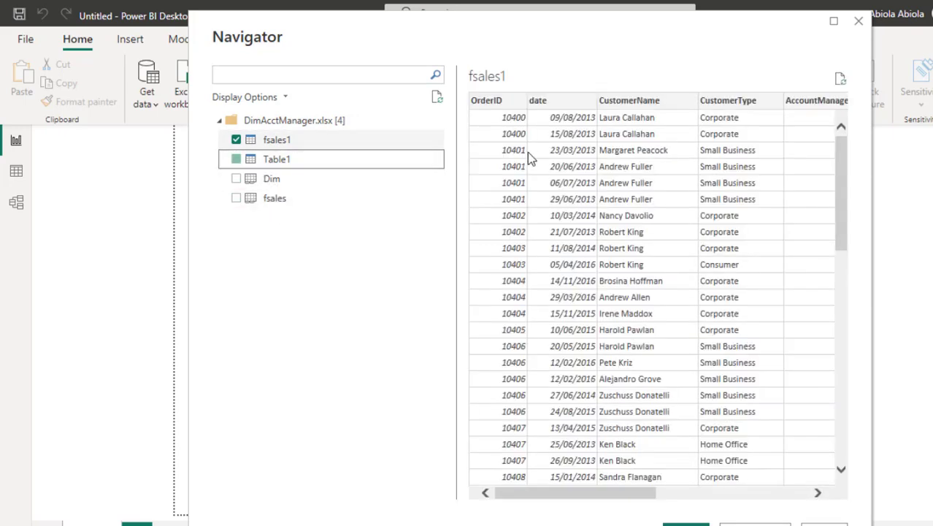
click(236, 167)
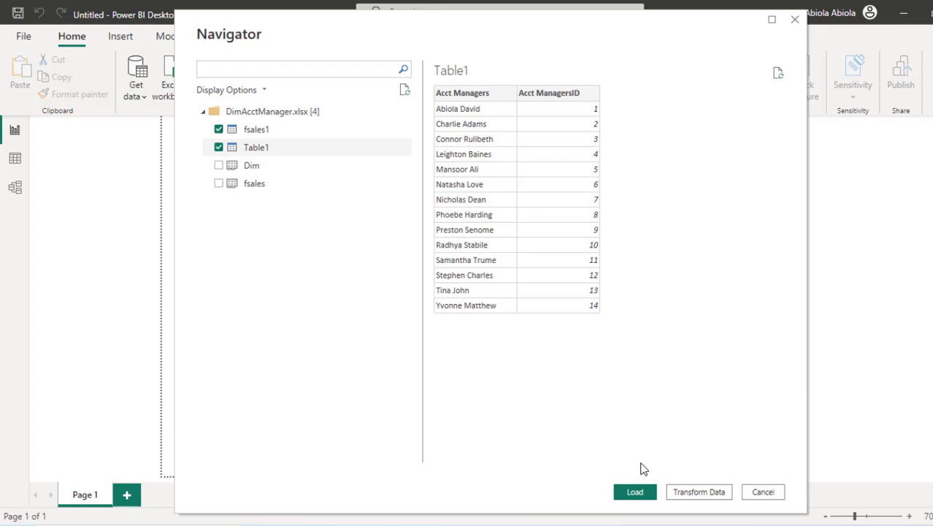
Open the tables in Power Query and start Merge Queries as New from the Queries pane.
click(699, 492)
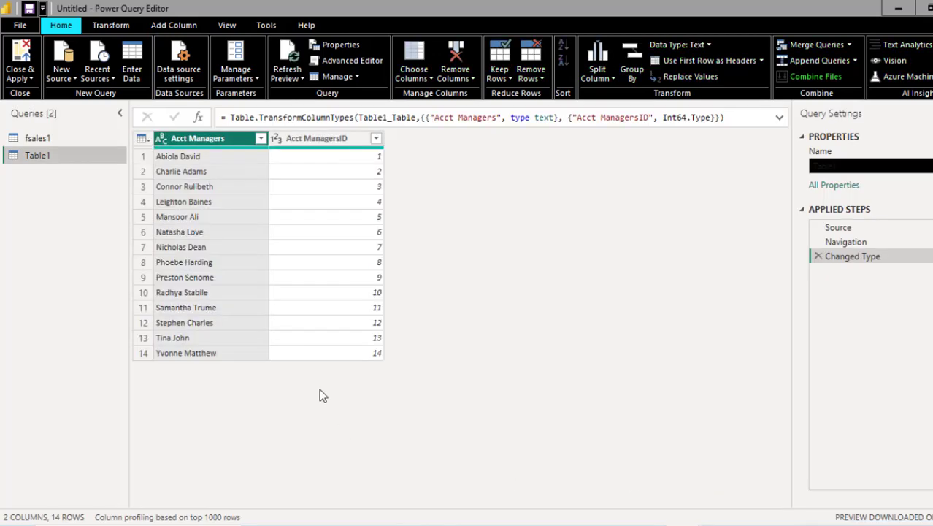
right_click(50, 228)
mouse_move(86, 258)
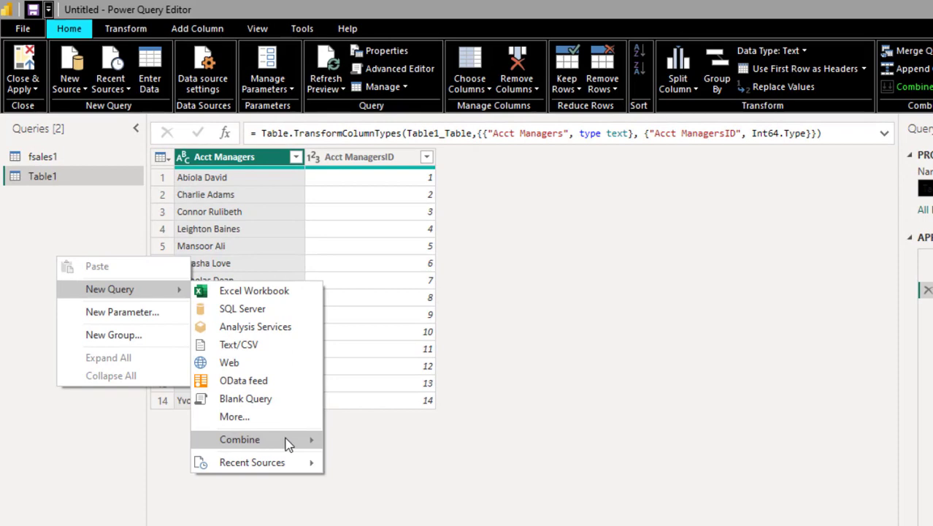
mouse_move(308, 442)
click(378, 441)
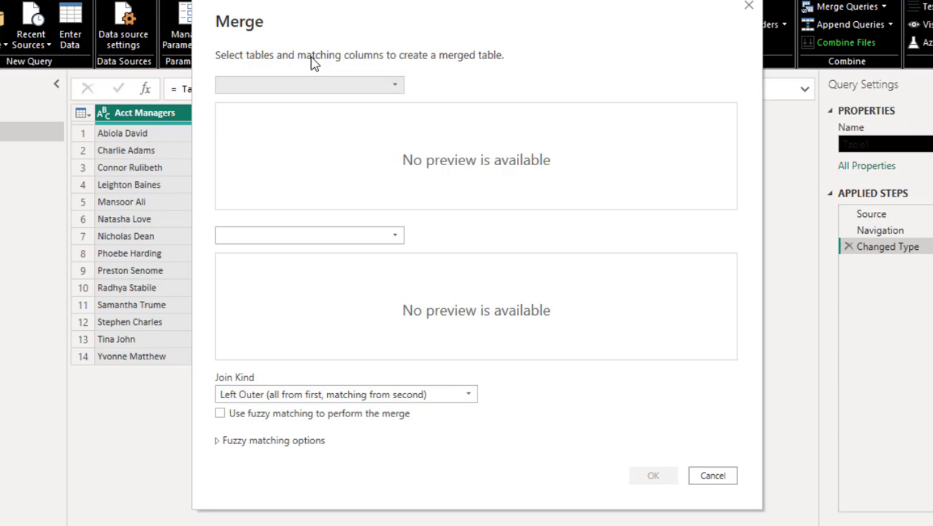
Merge fsales1 with Table1, matching AccountManager to Acct ManagersID.
click(323, 86)
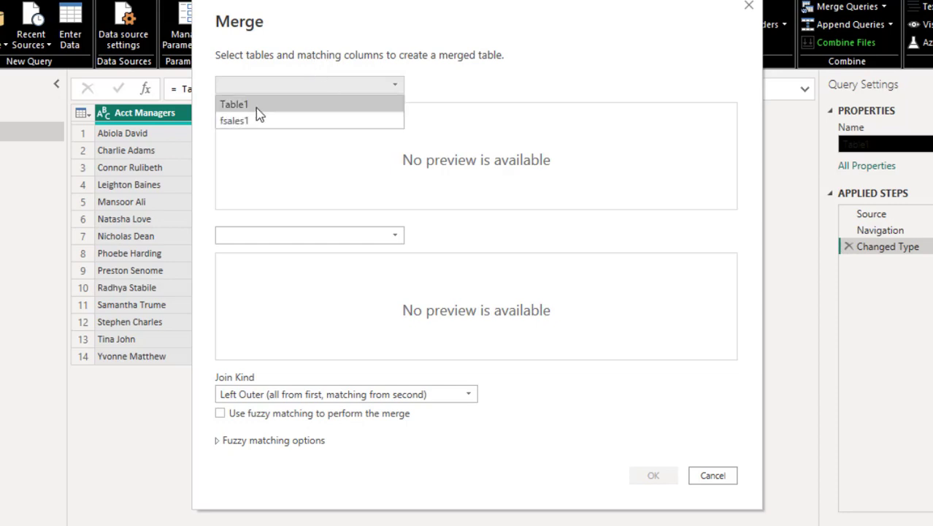
click(241, 121)
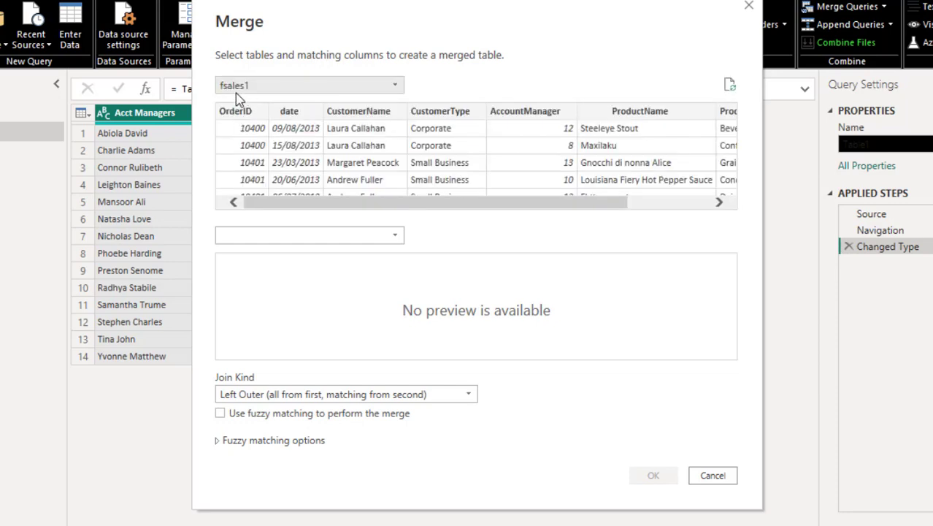
click(298, 233)
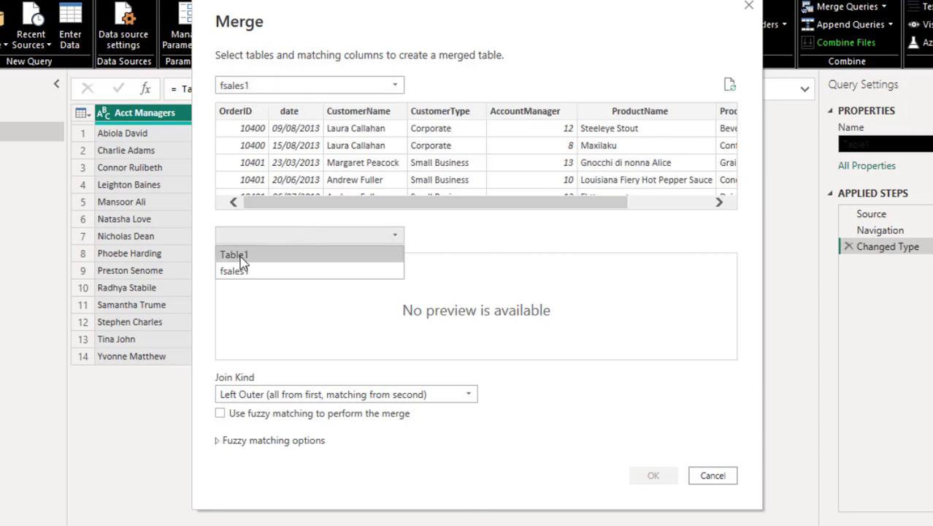
click(242, 256)
click(329, 264)
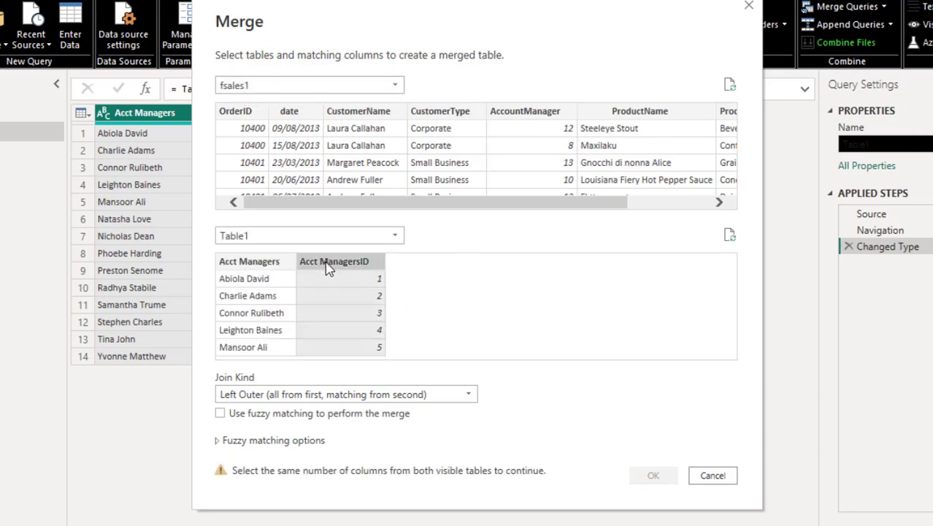
click(550, 119)
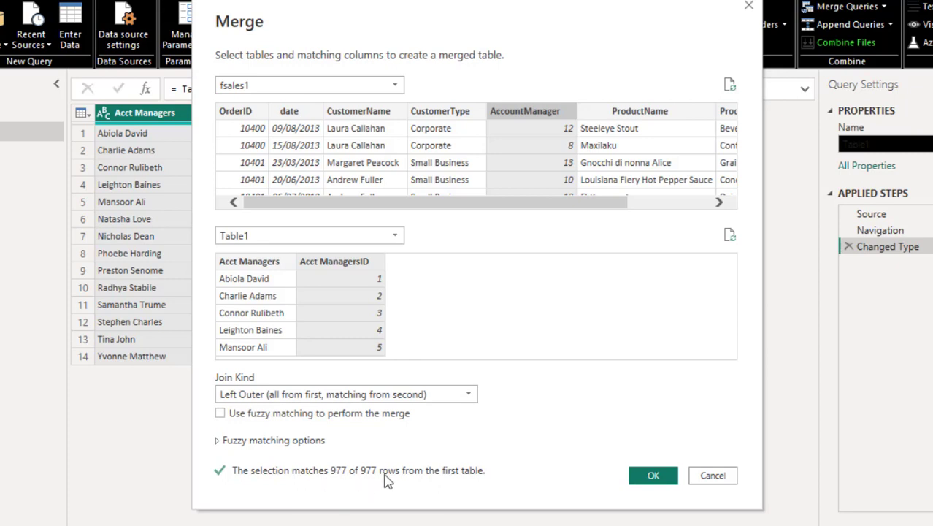
Confirm the merge and rename the new Merge1 query to 'Data'.
click(653, 475)
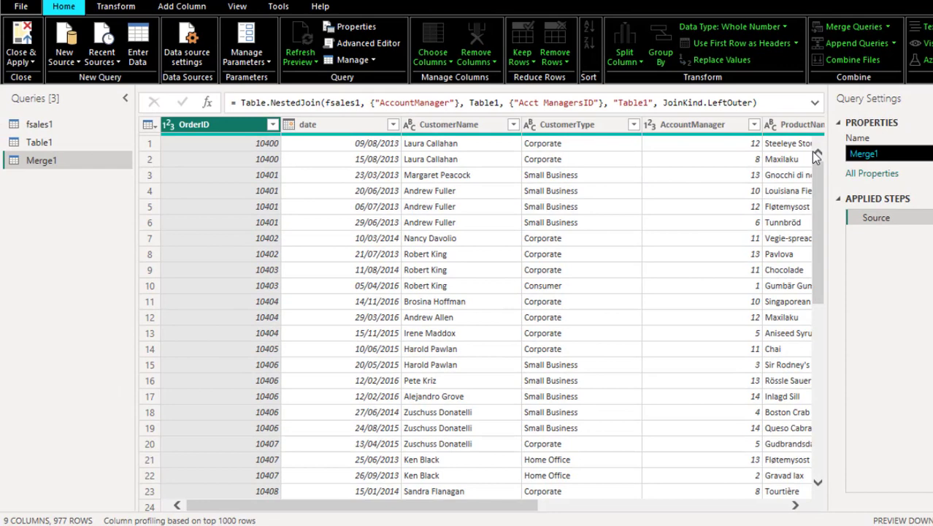
key(BackSpace)
text(Data)
key(Return)
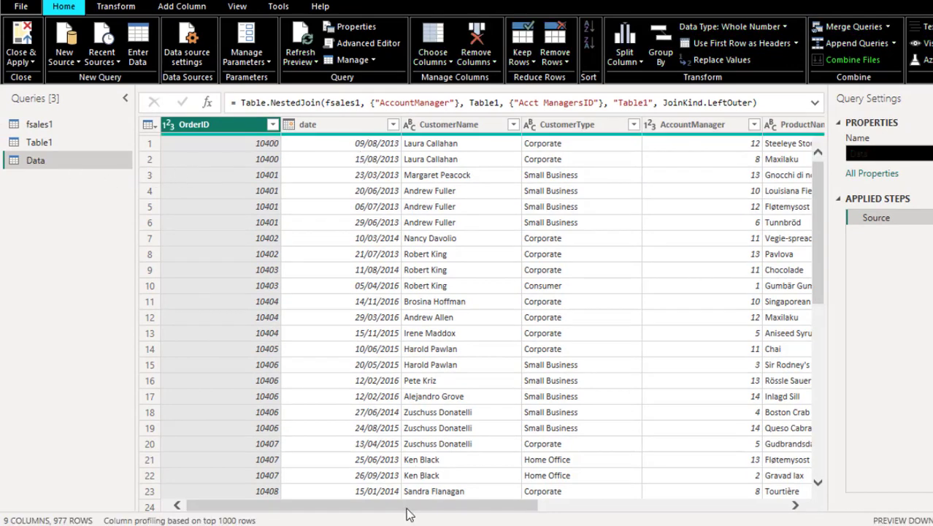
Delete the AccountManager column from the Data query, leaving 8 columns.
drag(407, 509, 580, 509)
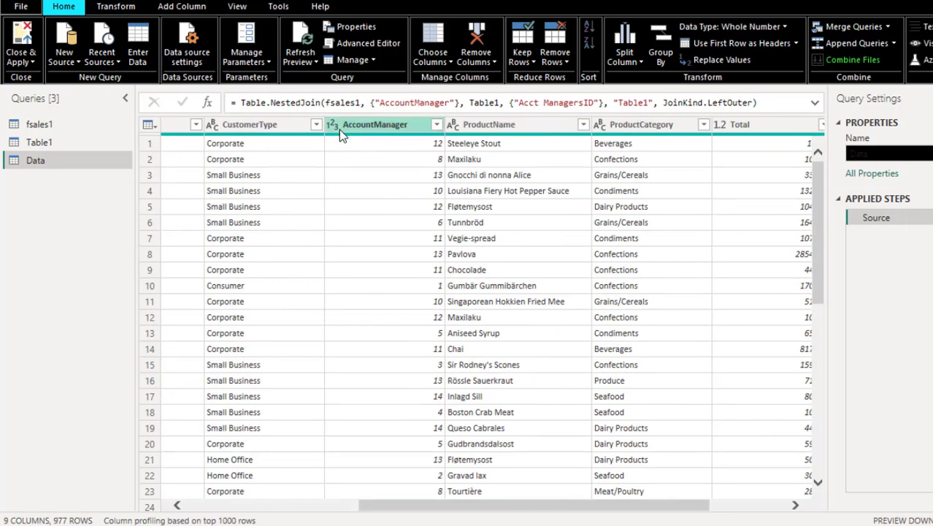
click(362, 127)
right_click(363, 127)
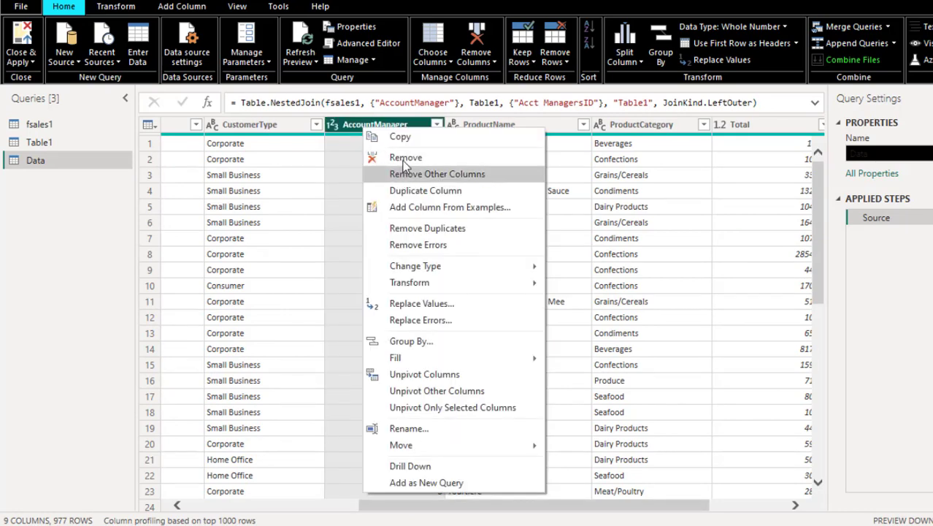
key(Escape)
key(Delete)
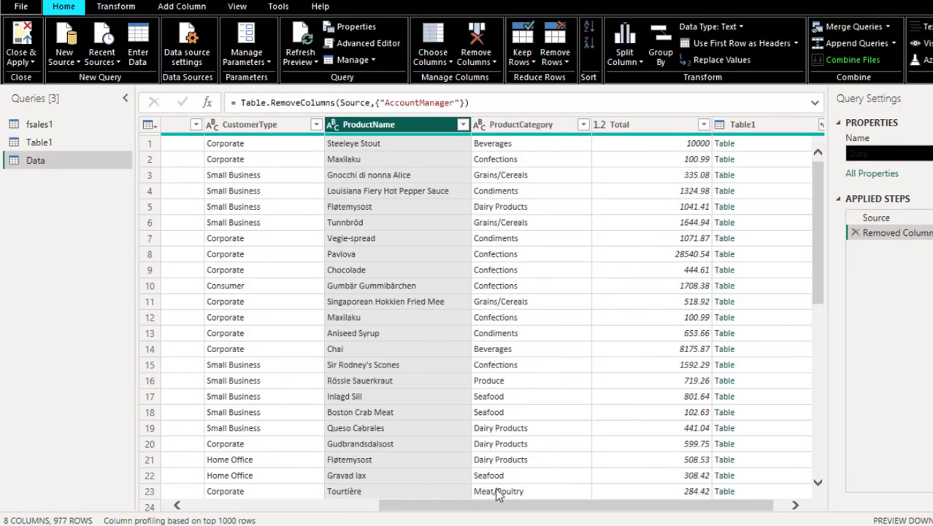
drag(509, 506, 598, 513)
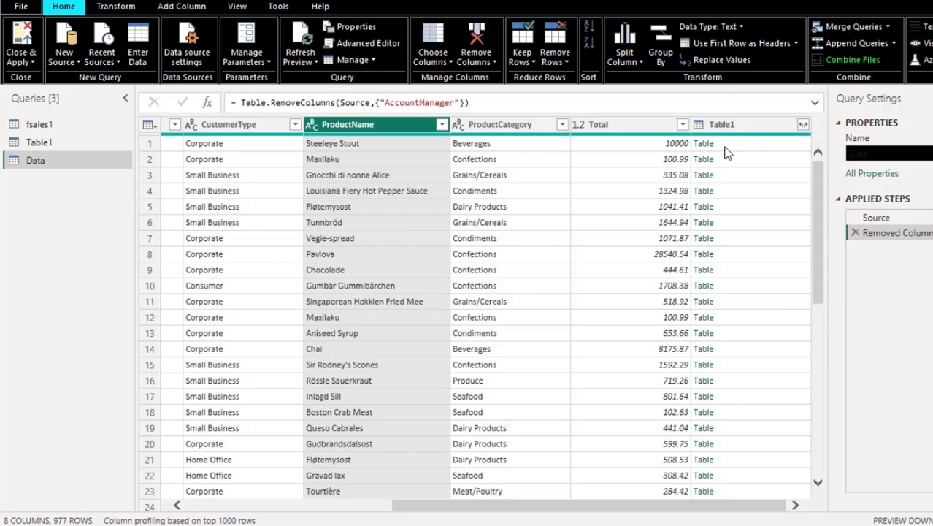
Expand Table1 to only Acct Managers without prefix, then drag it left of CustomerType.
click(803, 128)
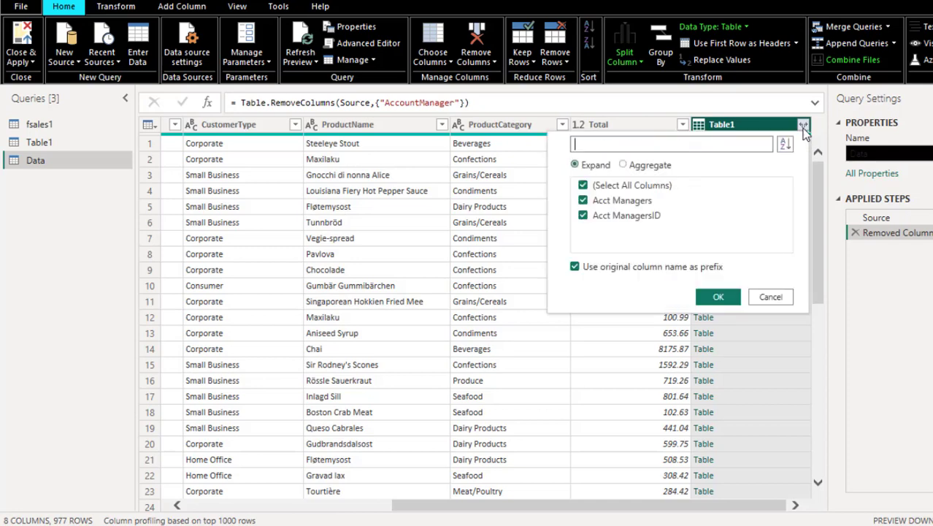
click(575, 267)
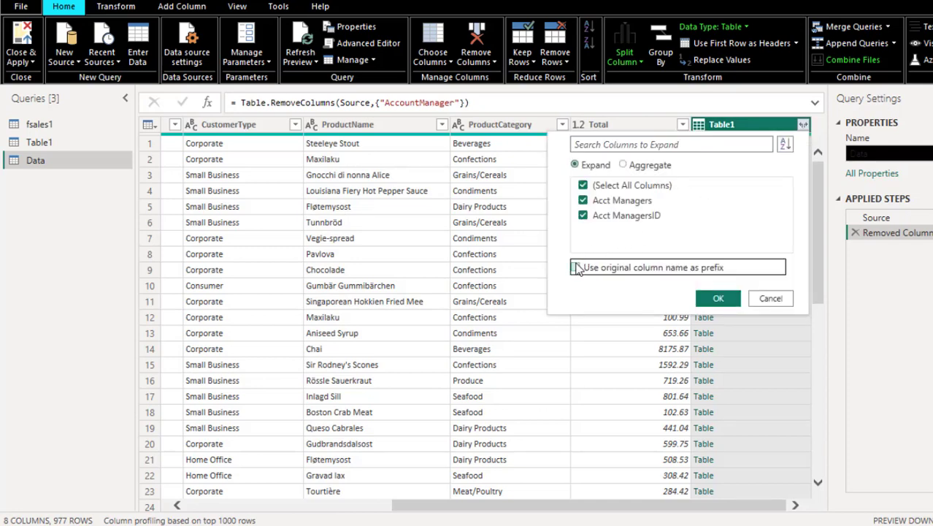
click(583, 186)
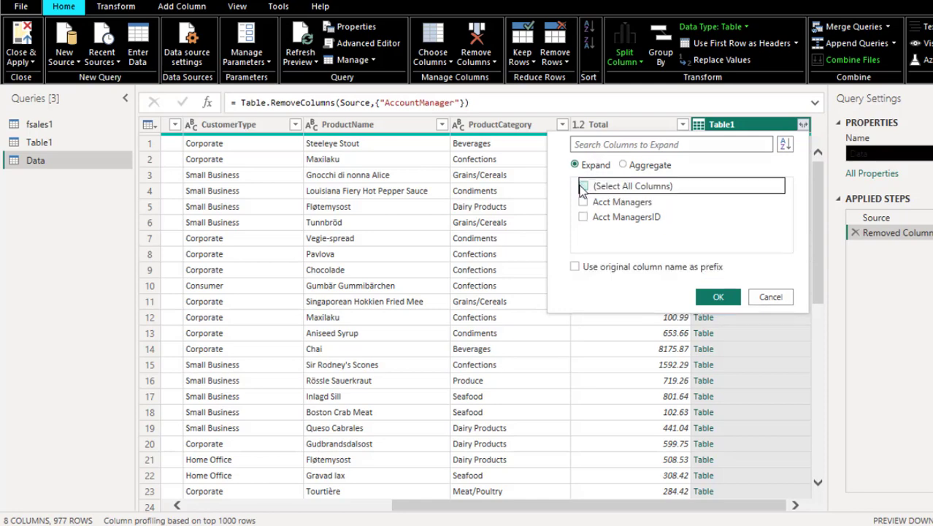
click(584, 202)
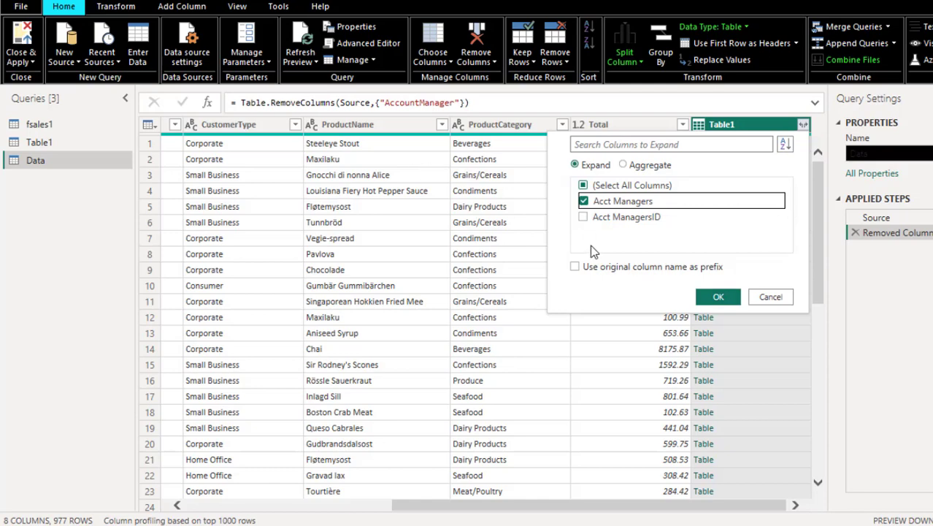
click(718, 296)
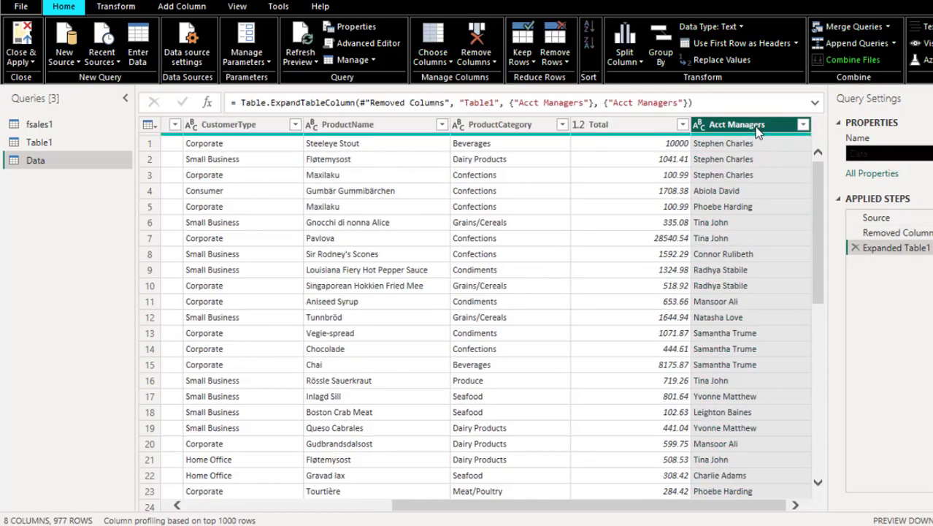
drag(757, 128, 236, 149)
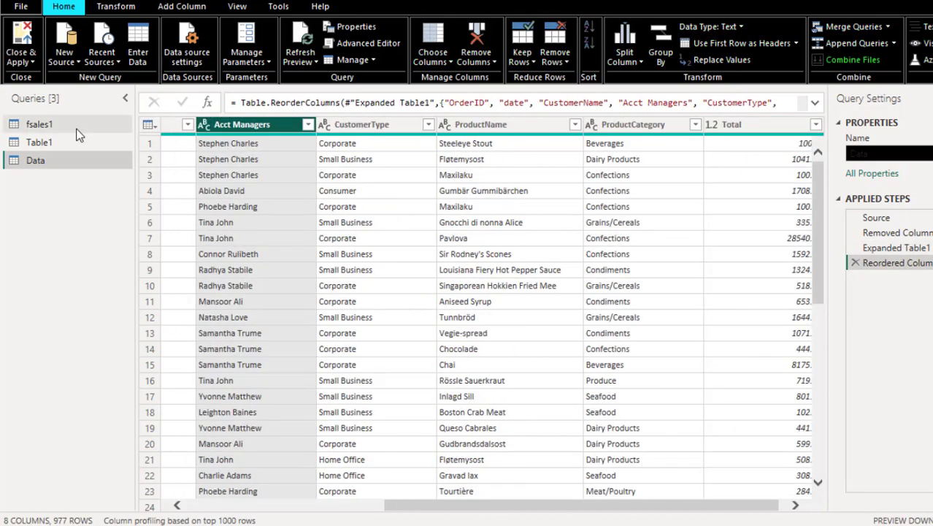
Rename the Table1 query to DimAcctManager.
click(41, 143)
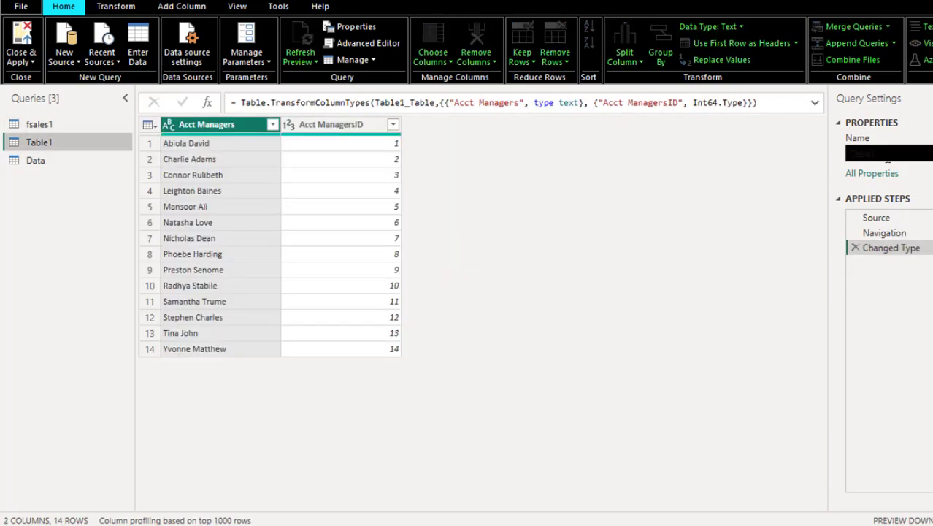
key(BackSpace)
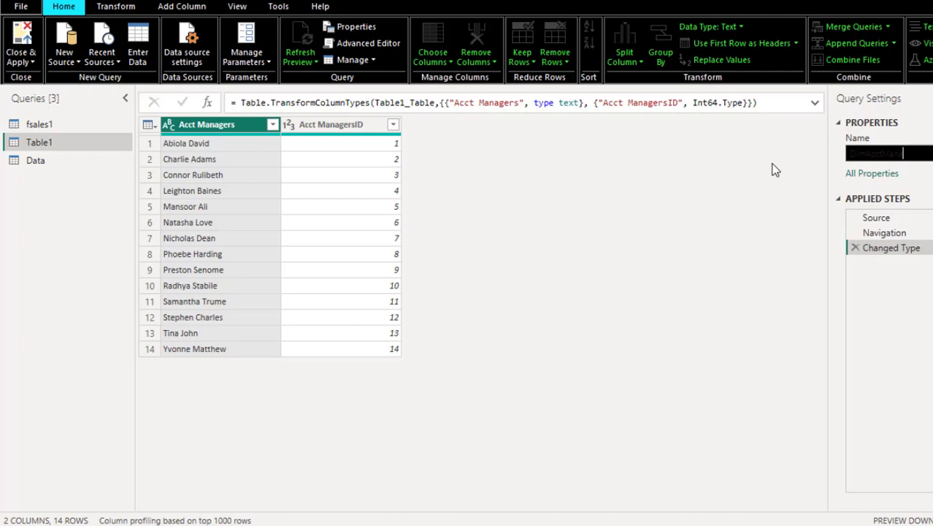
key(Return)
Disable Enable load for the fsales1 query.
click(46, 124)
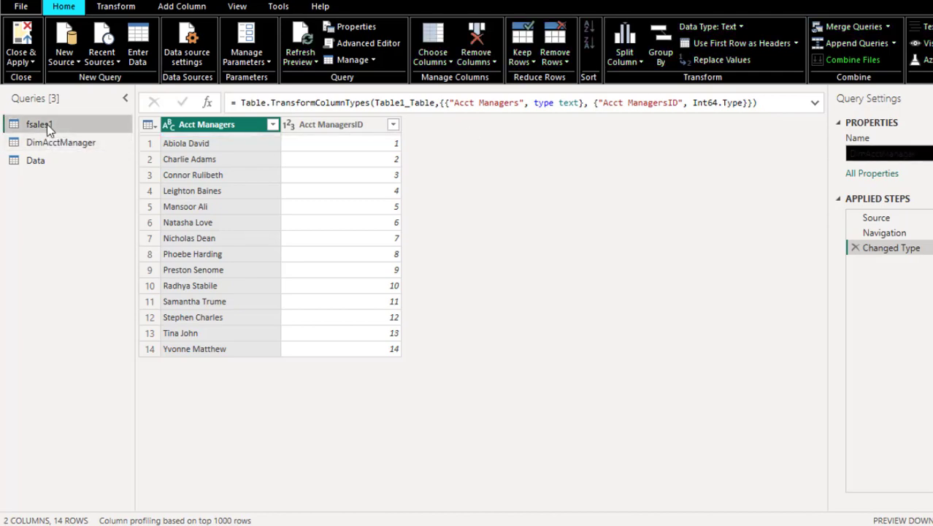
right_click(47, 125)
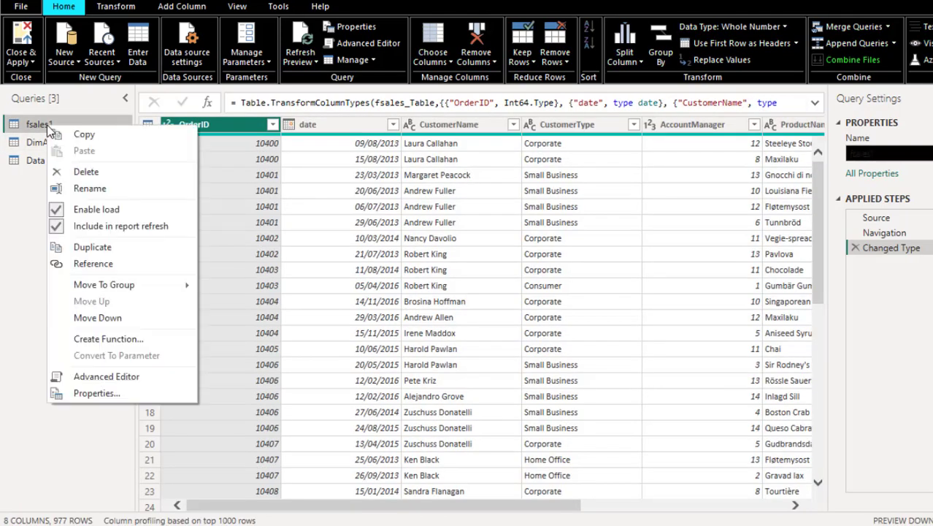
click(59, 212)
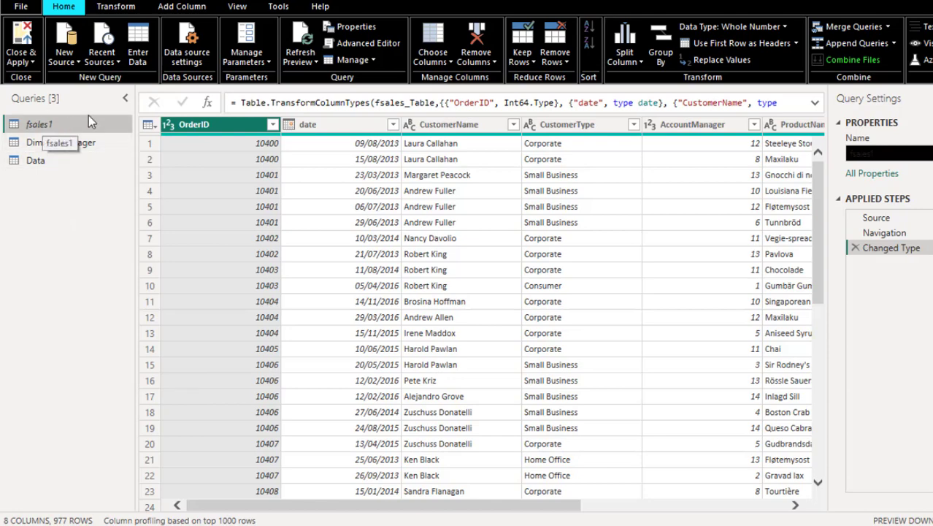
Close & Apply the query edits to load Data and DimAcctManager into the report.
click(30, 65)
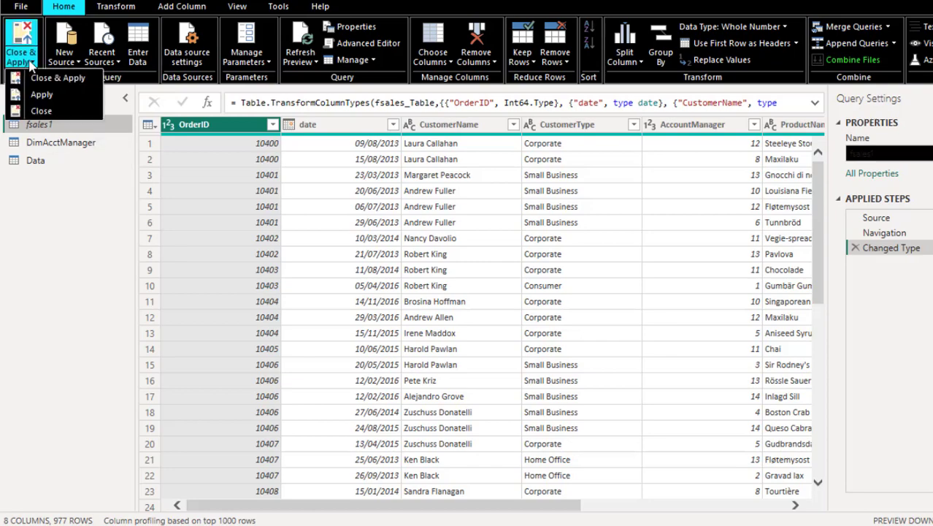
click(53, 81)
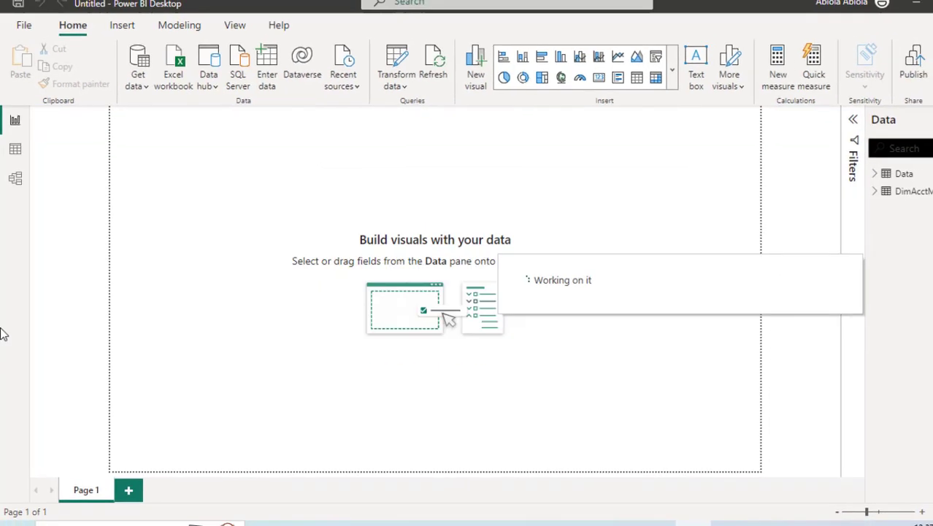
Preview DimAcctManager's rows, then place it beside Data in the model diagram.
click(15, 152)
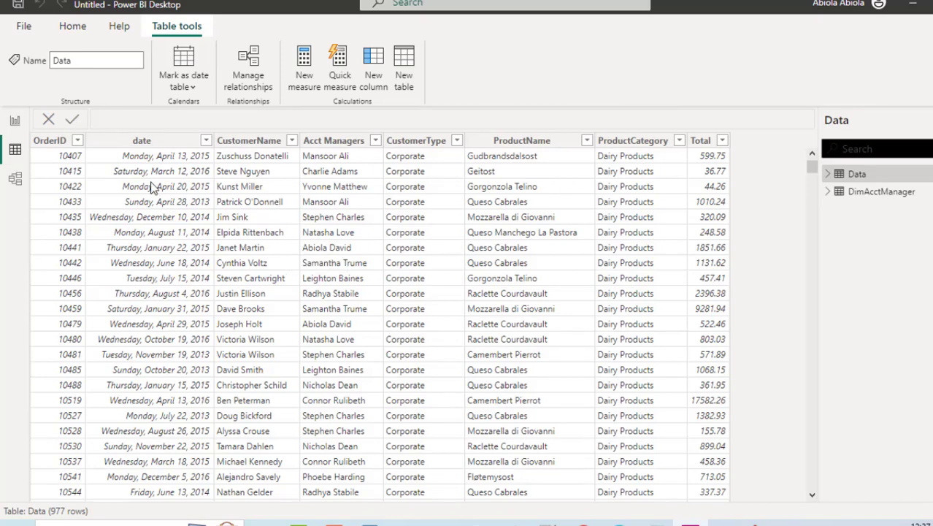
click(872, 192)
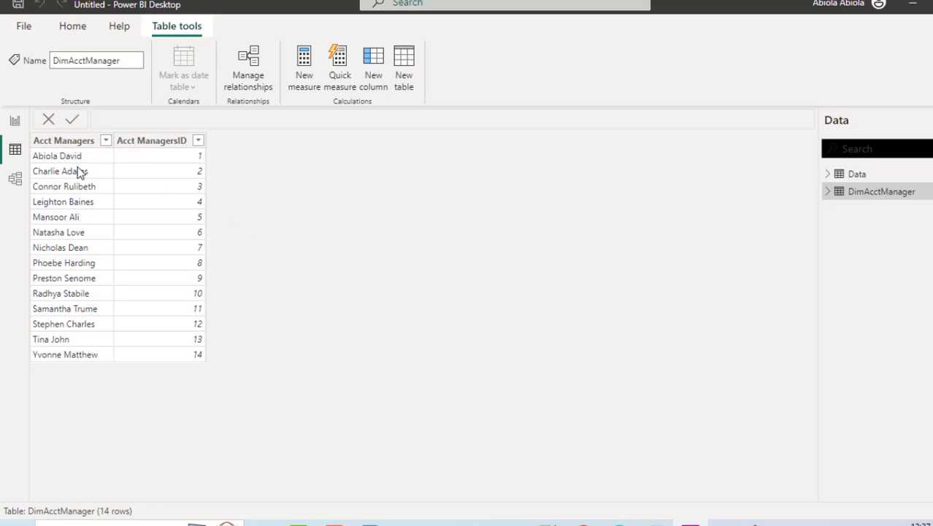
click(16, 179)
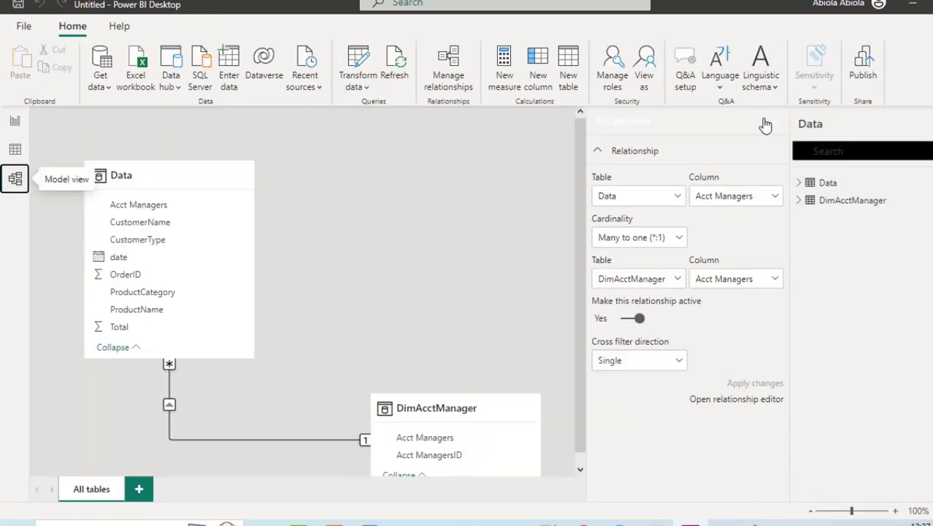
click(758, 129)
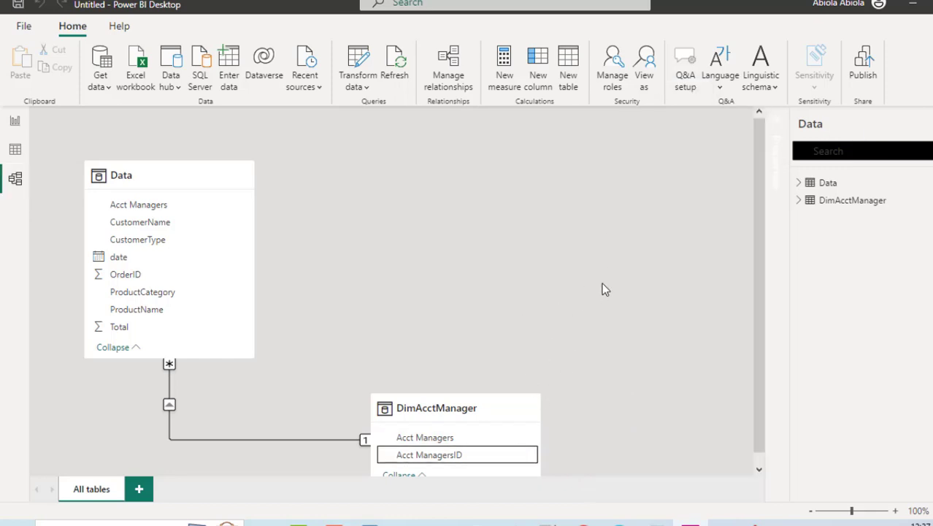
drag(492, 414, 574, 166)
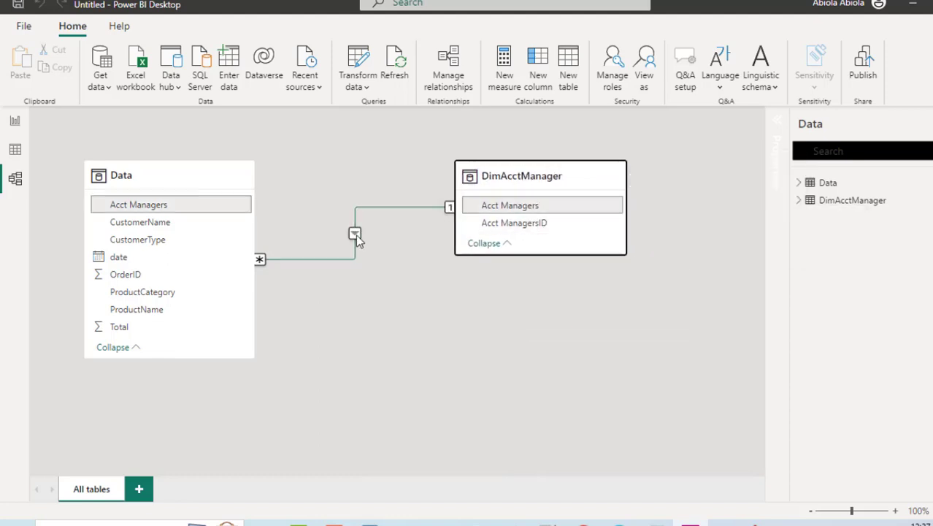
Create a Data table measure Total Salres = SUM(Data[Total]).
click(21, 124)
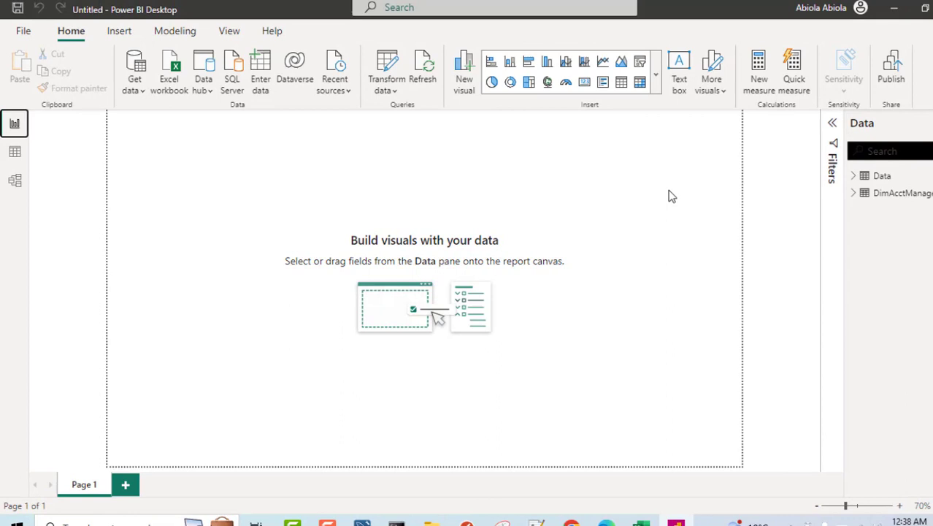
right_click(886, 179)
click(811, 188)
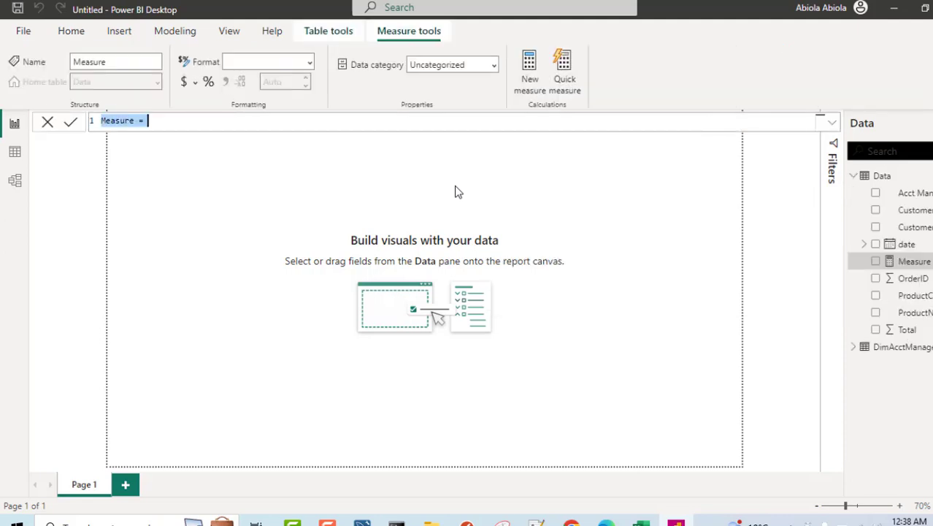
text(Tota)
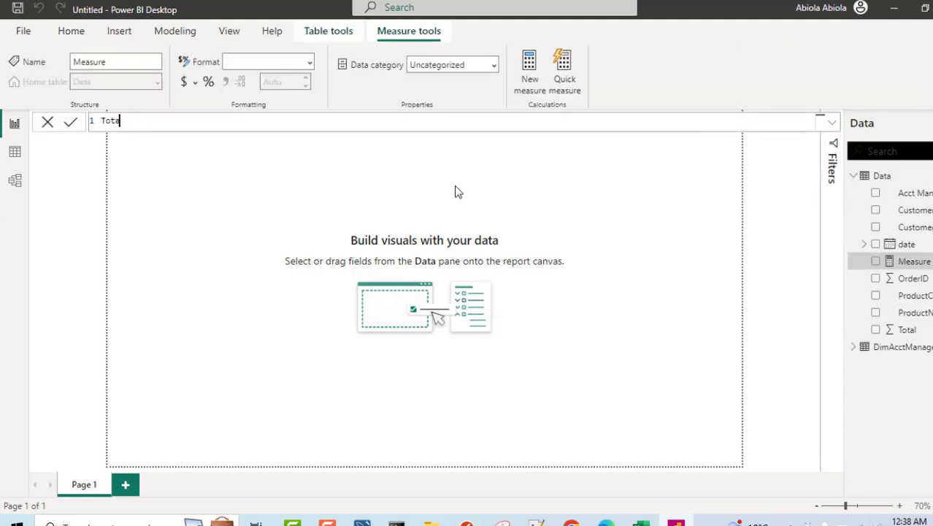
text(l Salres = sum)
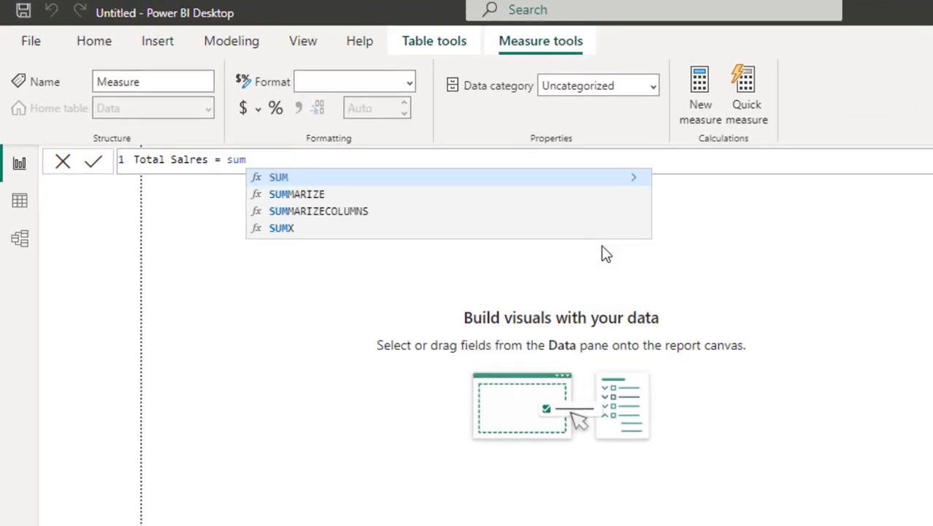
key(Tab)
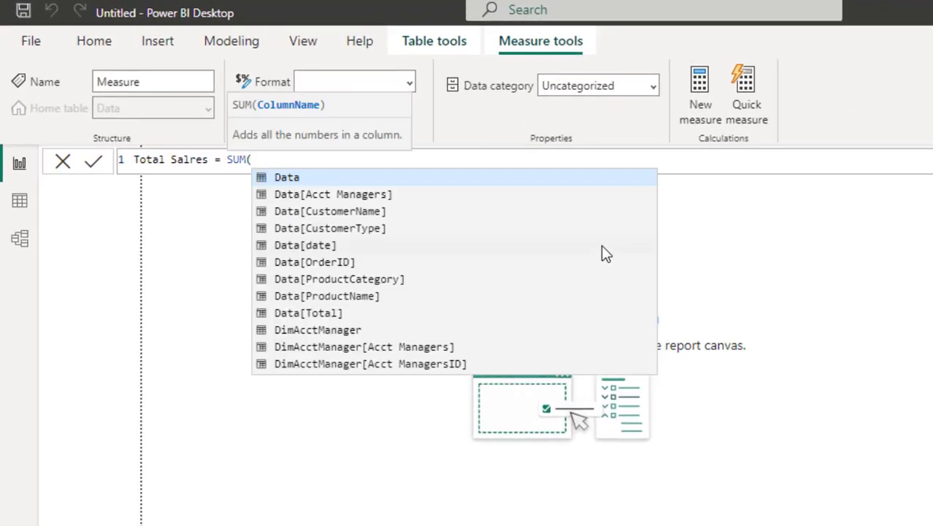
click(306, 314)
text())
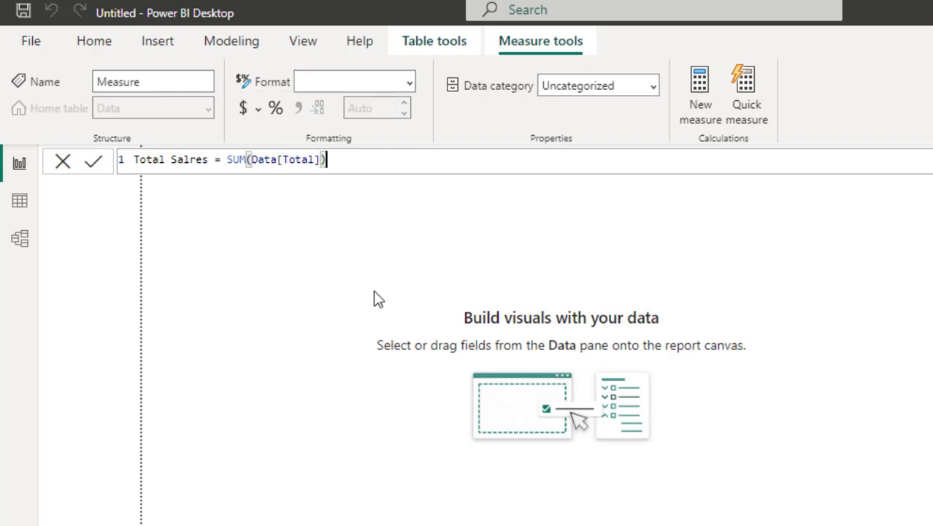
key(Return)
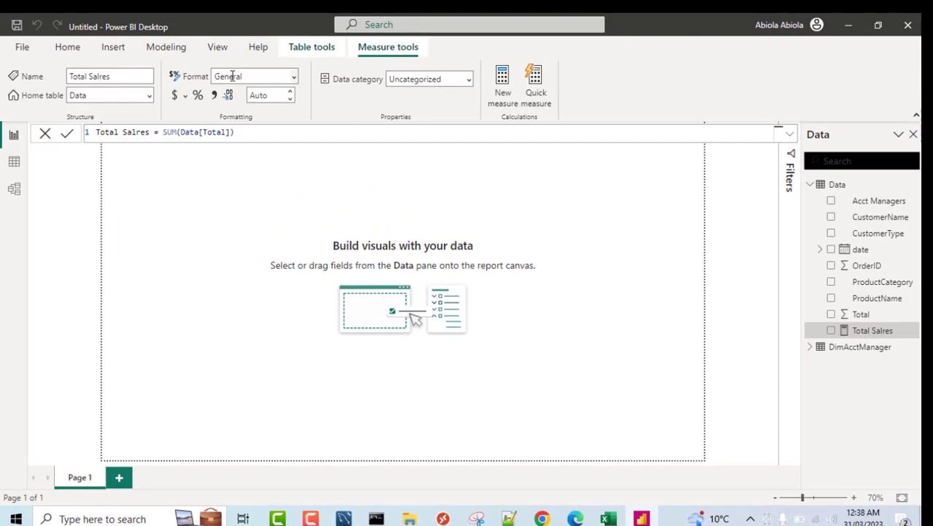
Format the Total Salres measure as Currency with 2 decimal places.
click(232, 76)
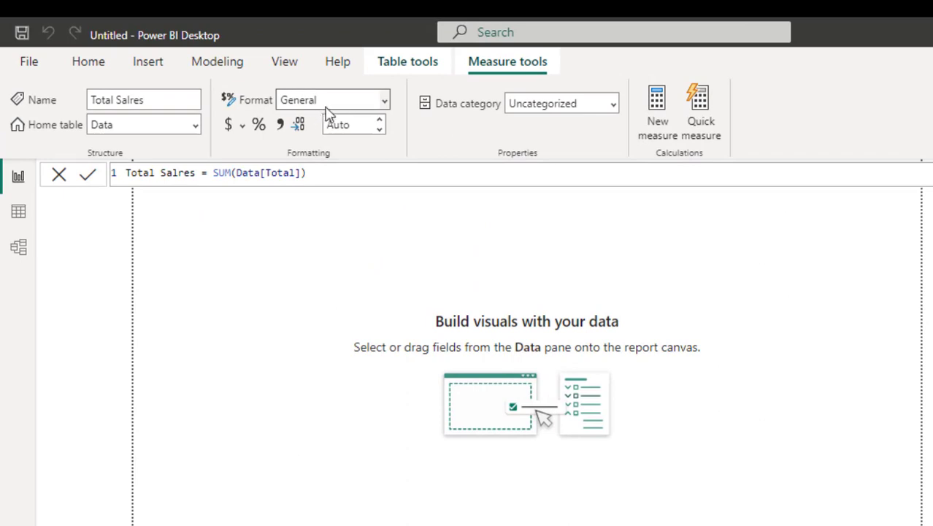
text(C)
key(Return)
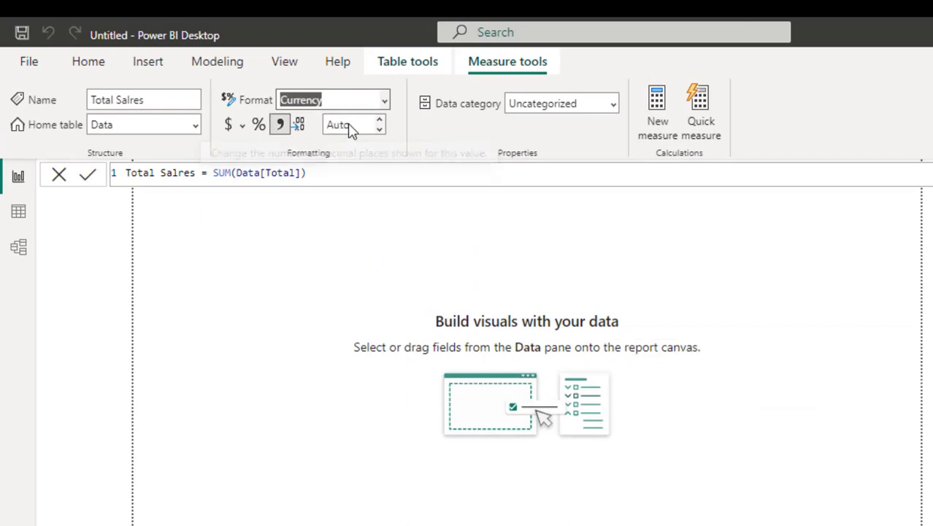
click(351, 126)
key(BackSpace)
key(Return)
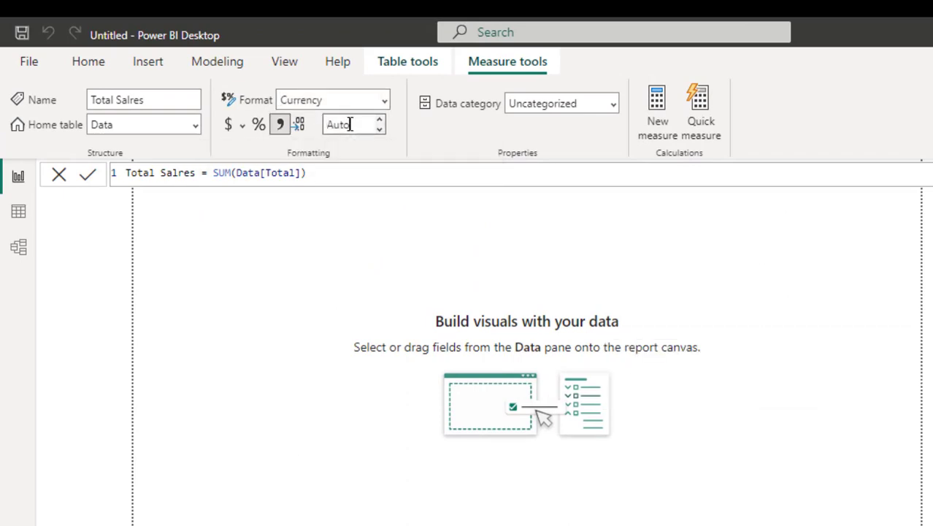
text(2)
key(Return)
Insert a clustered column chart from the visuals gallery, widen and heighten it.
click(330, 249)
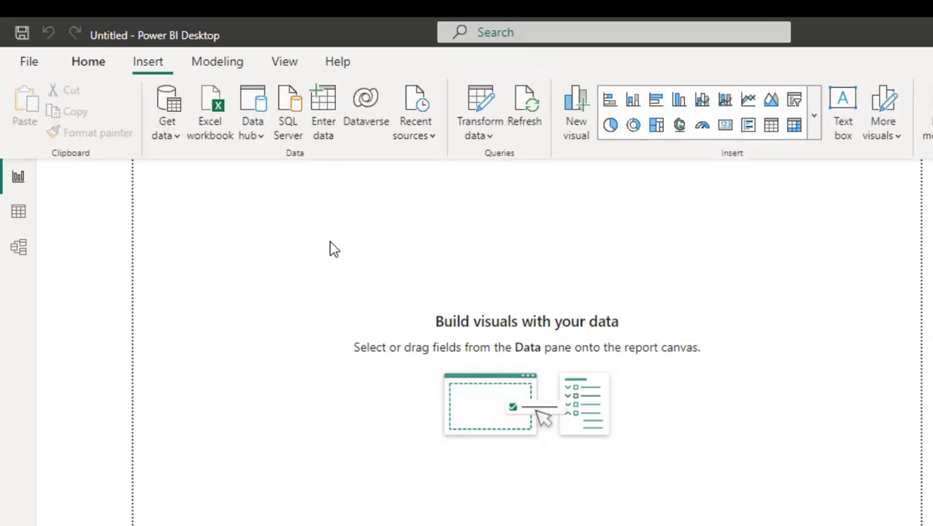
click(151, 66)
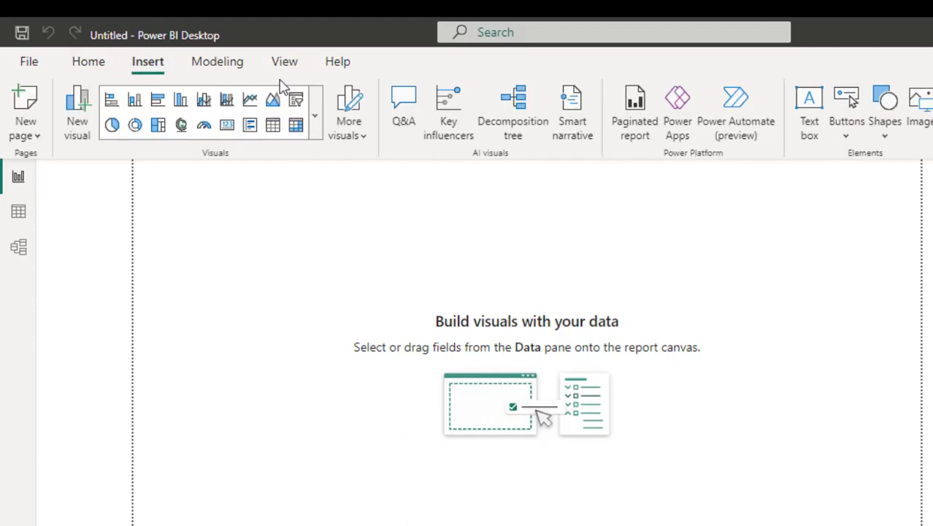
click(317, 120)
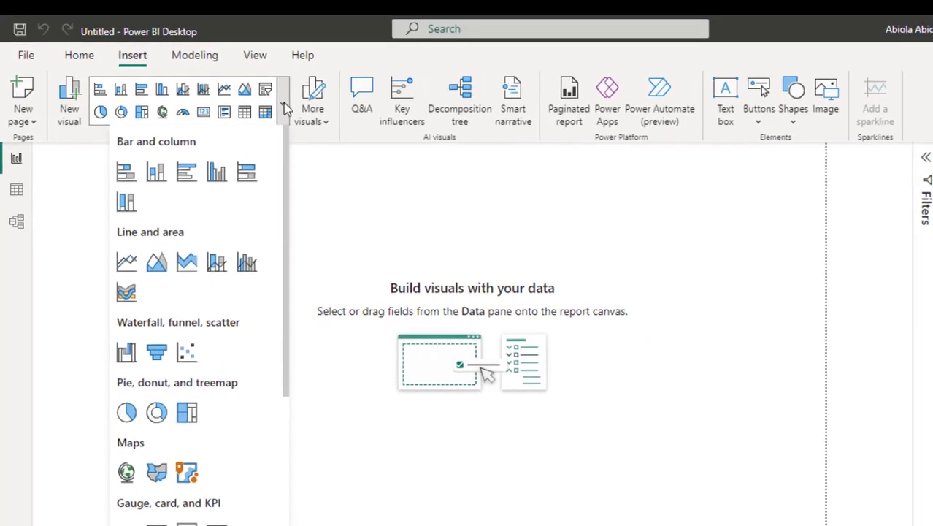
click(219, 176)
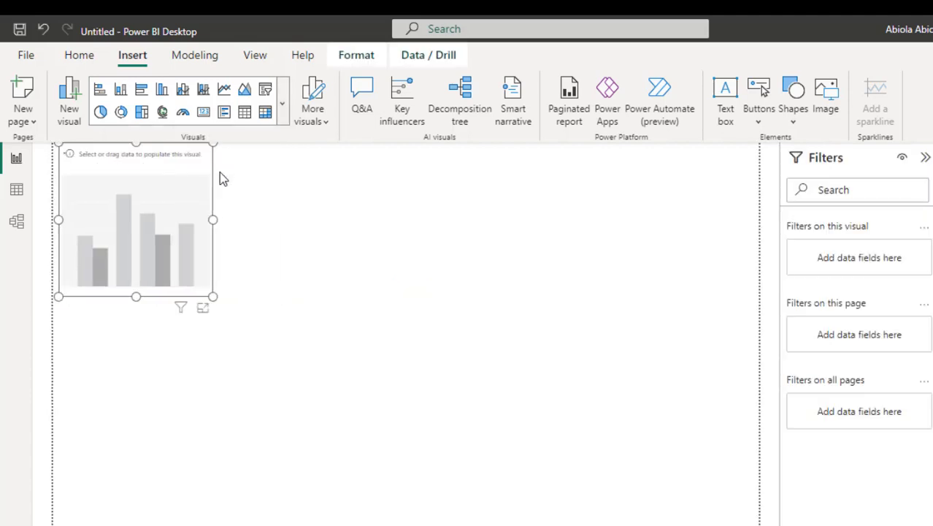
drag(215, 217, 562, 290)
drag(310, 296, 319, 492)
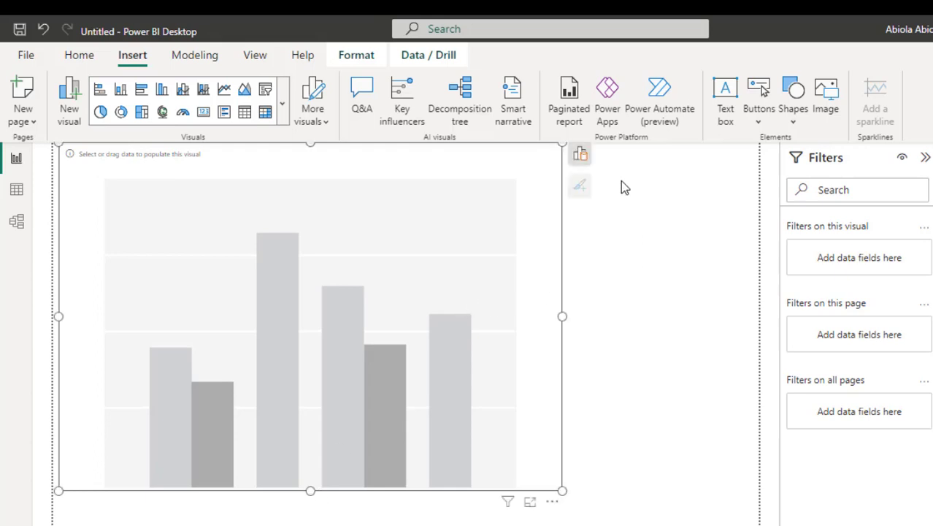
click(581, 156)
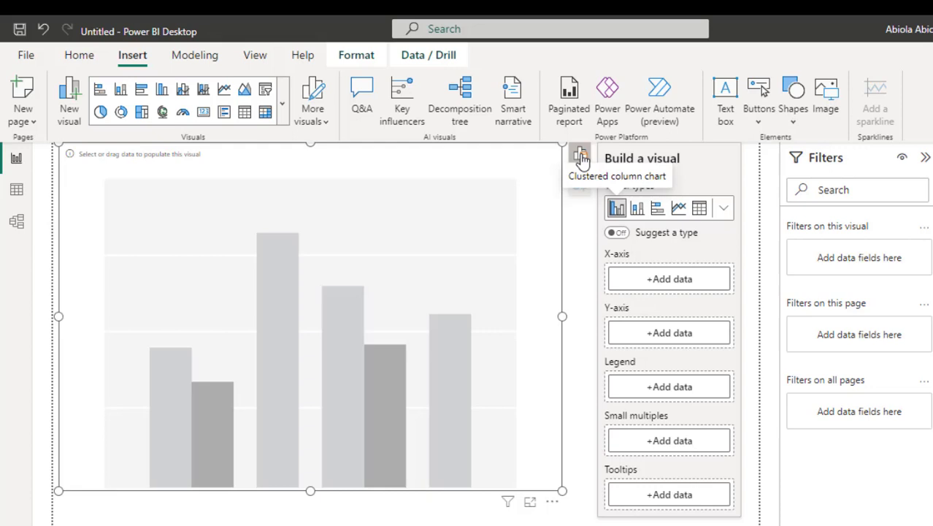
Expand the full visual types list and scroll down to the X-axis field well.
click(724, 209)
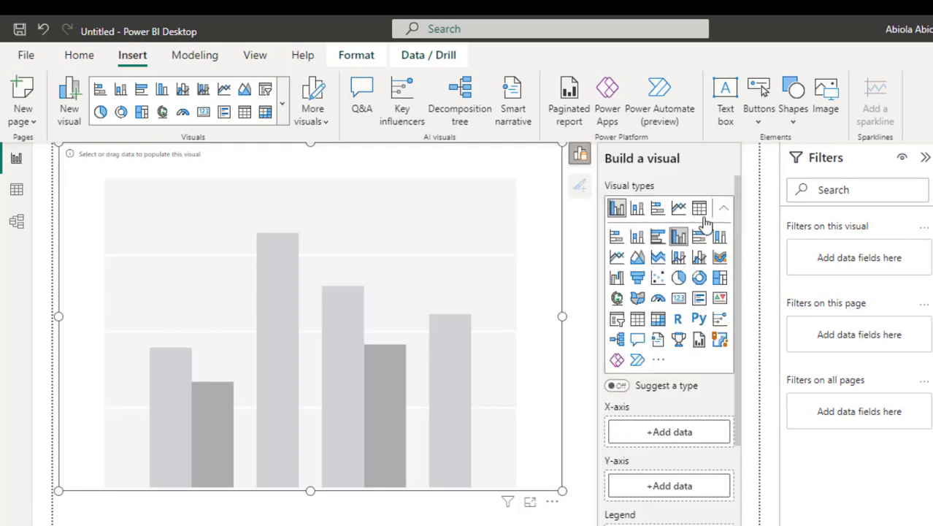
click(660, 363)
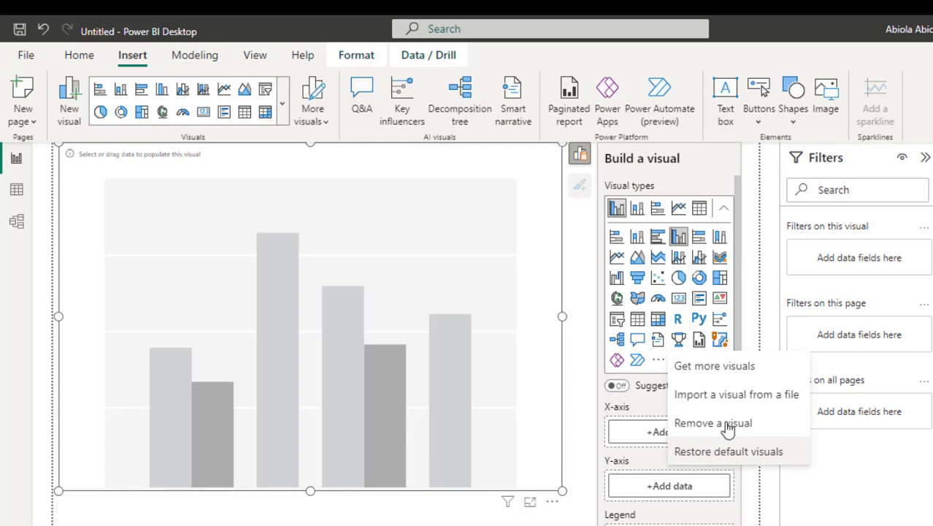
click(595, 378)
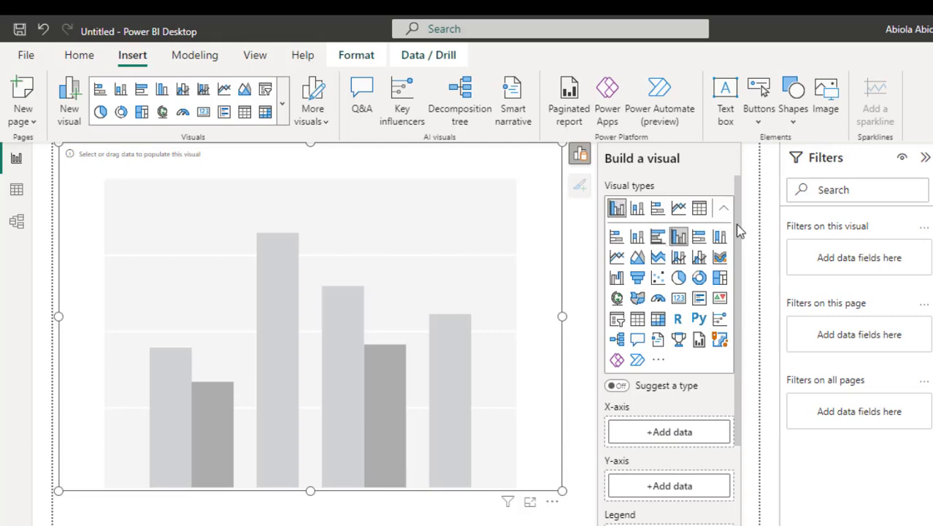
drag(735, 224, 752, 309)
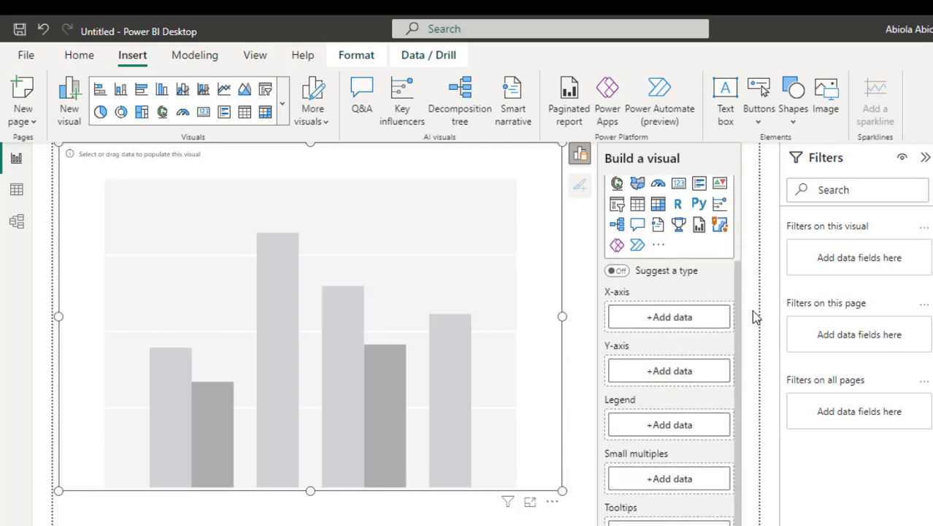
click(675, 328)
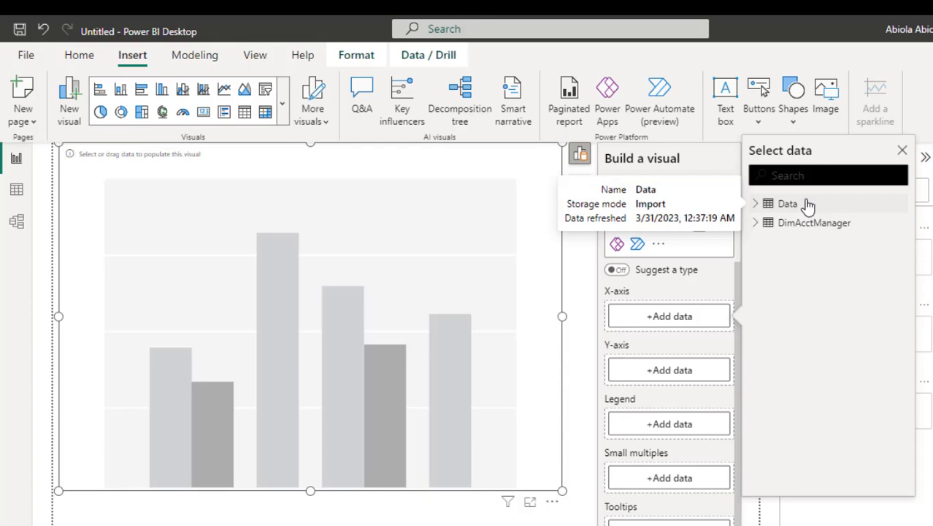
click(757, 223)
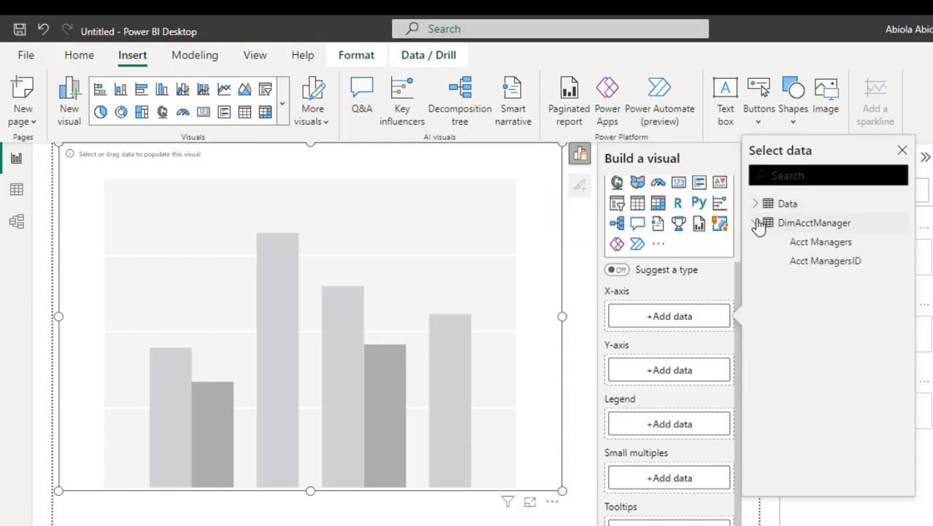
click(800, 245)
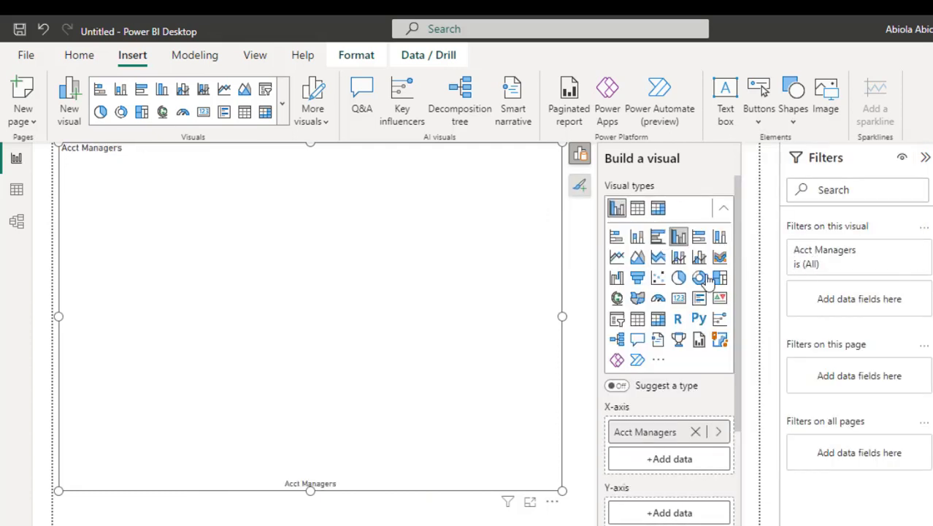
click(664, 513)
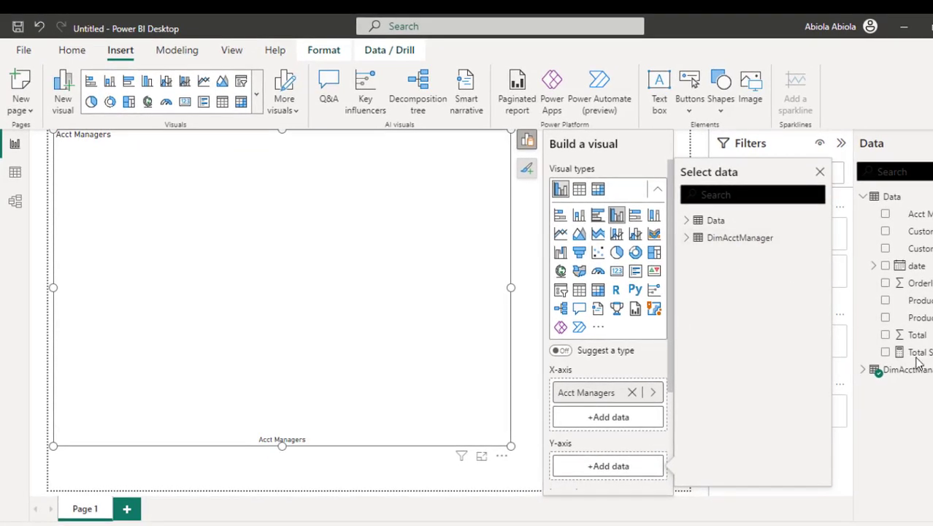
click(686, 220)
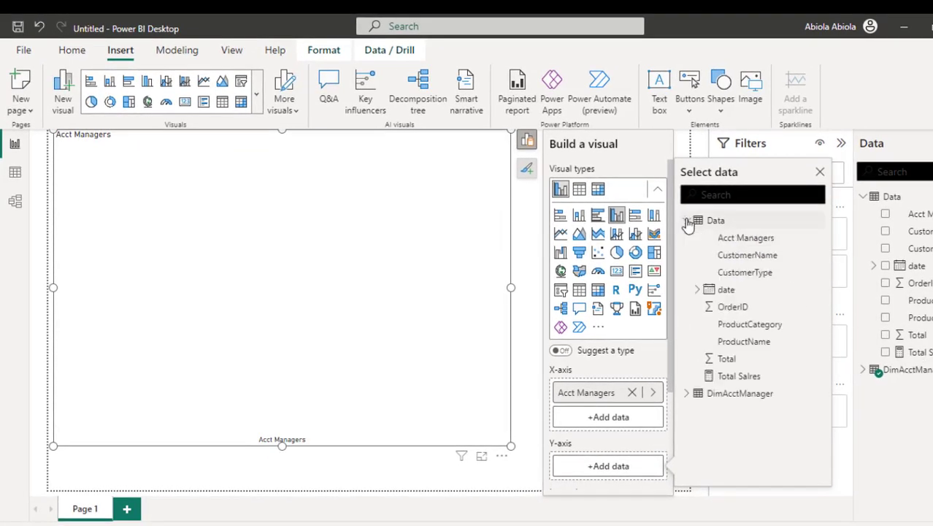
click(738, 376)
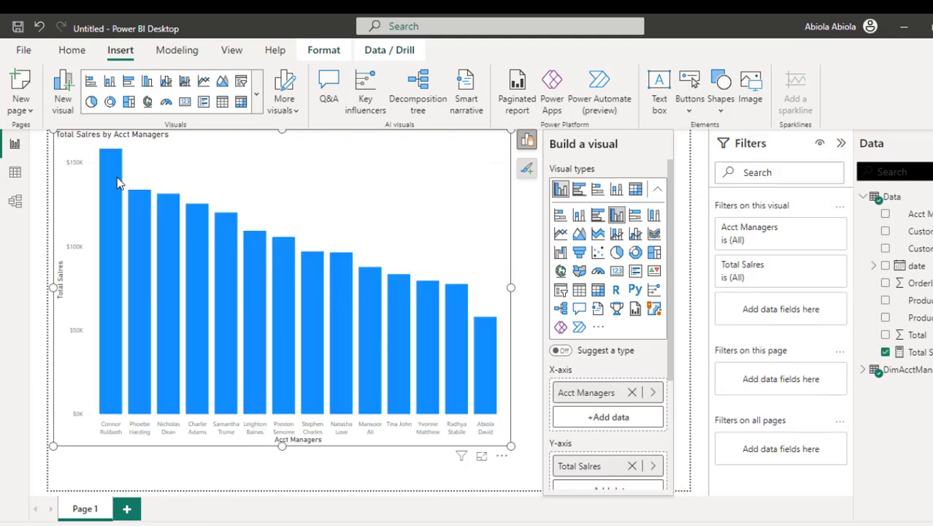
Sort DimAcctManager's Acct Managers column by Acct ManagersID, then return to Report view.
mouse_move(116, 193)
click(15, 172)
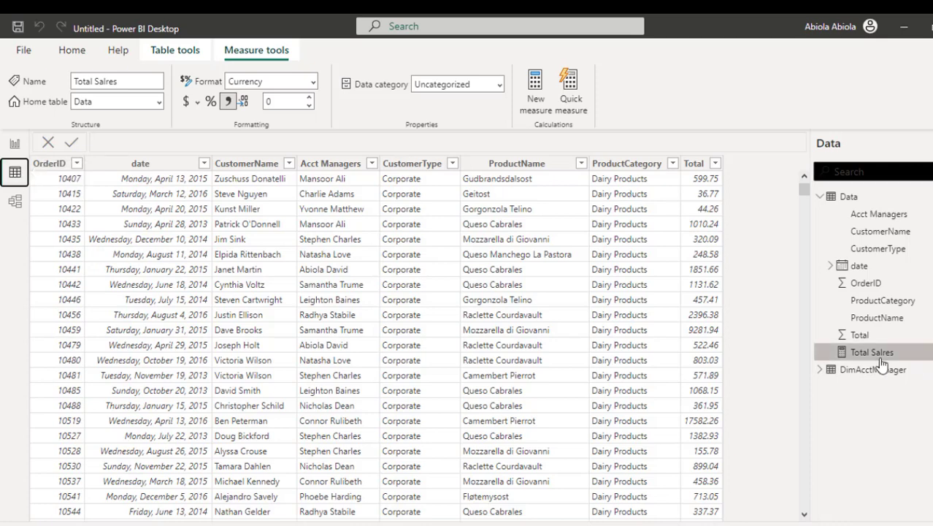
click(866, 373)
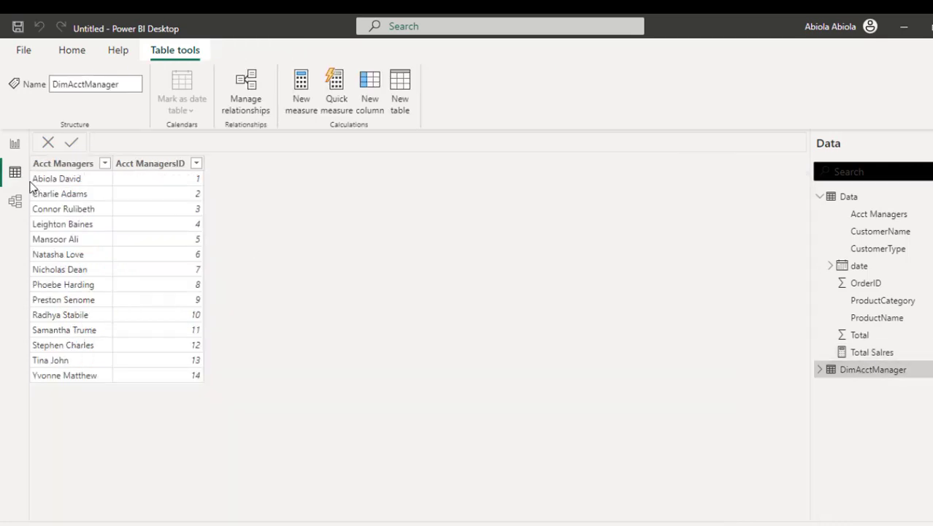
click(73, 164)
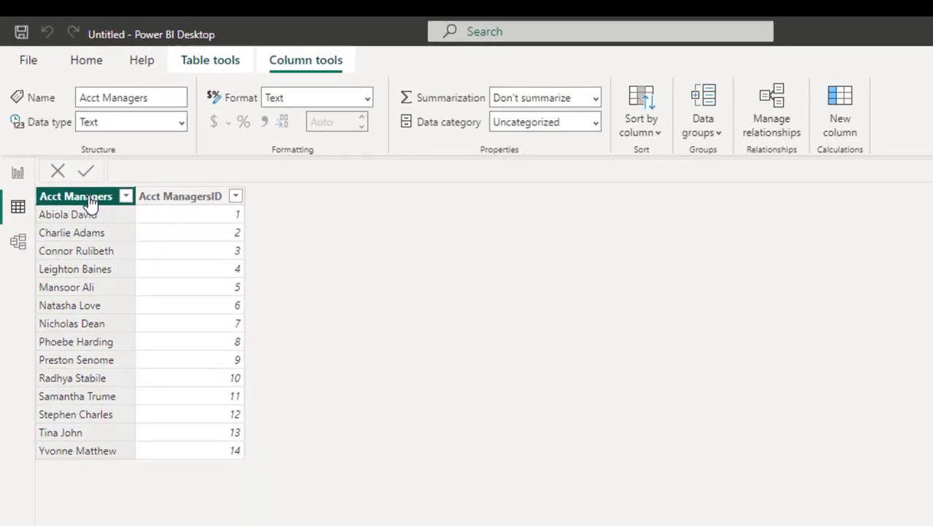
click(641, 125)
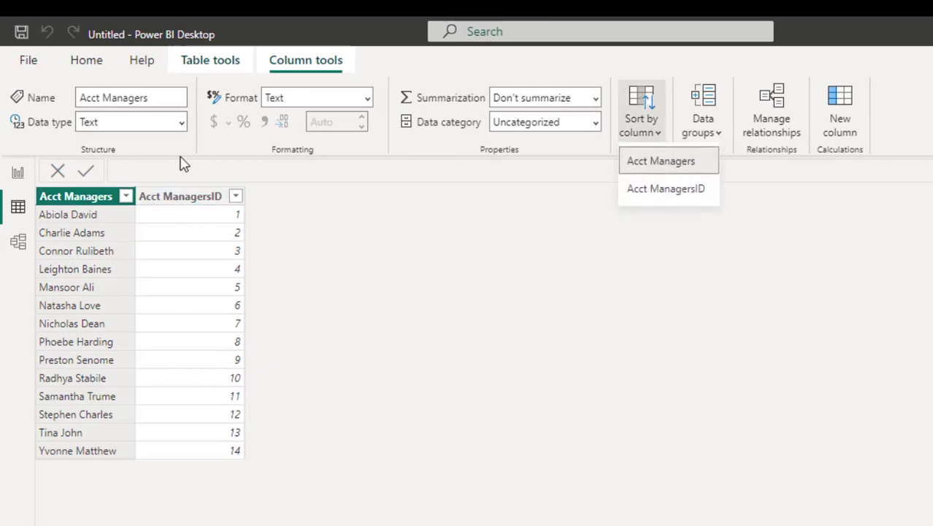
click(708, 189)
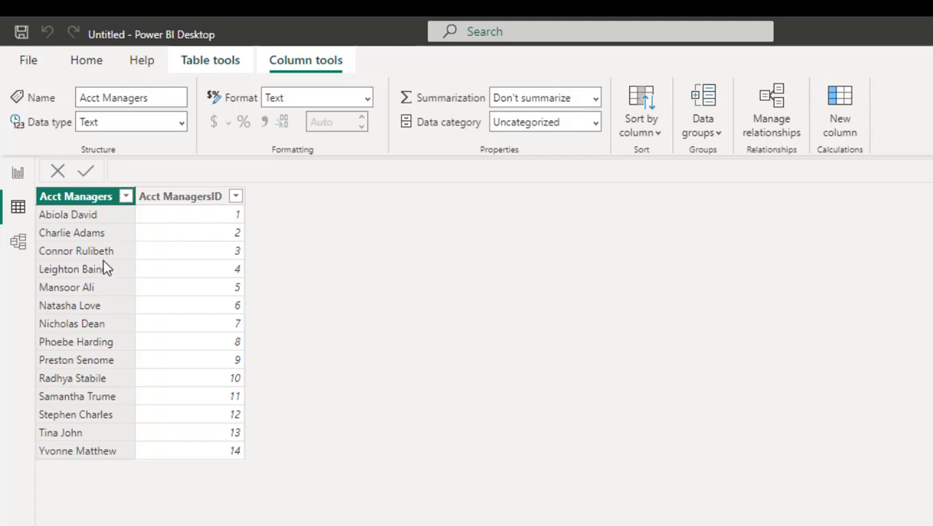
click(18, 175)
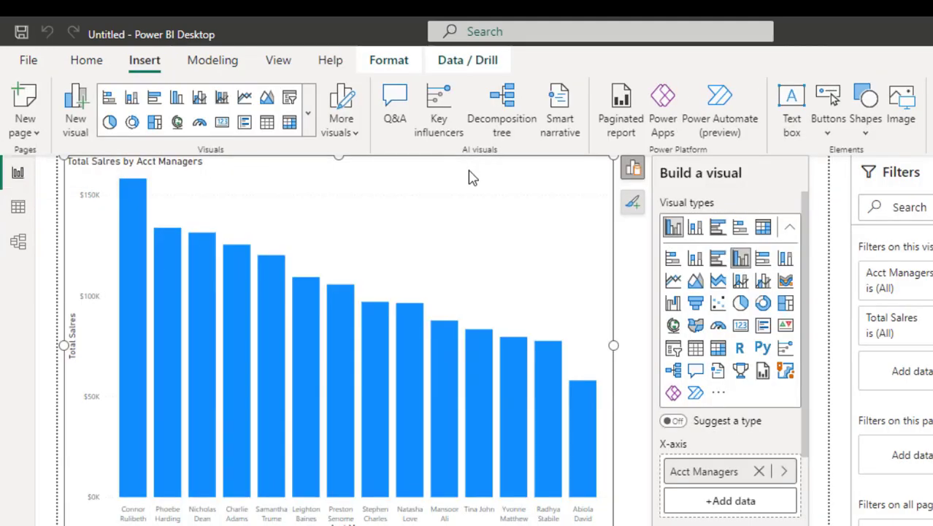
Delete the old chart and insert a new empty clustered column chart.
key(Delete)
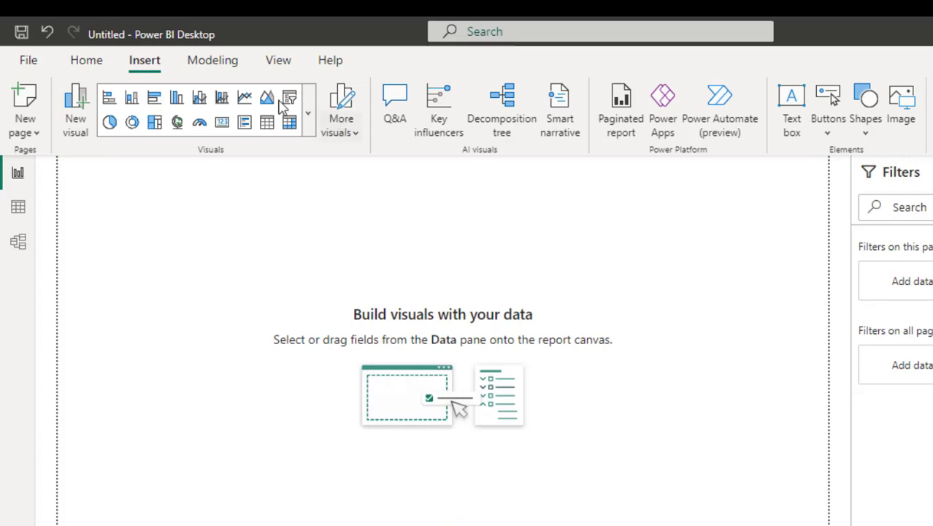
click(309, 119)
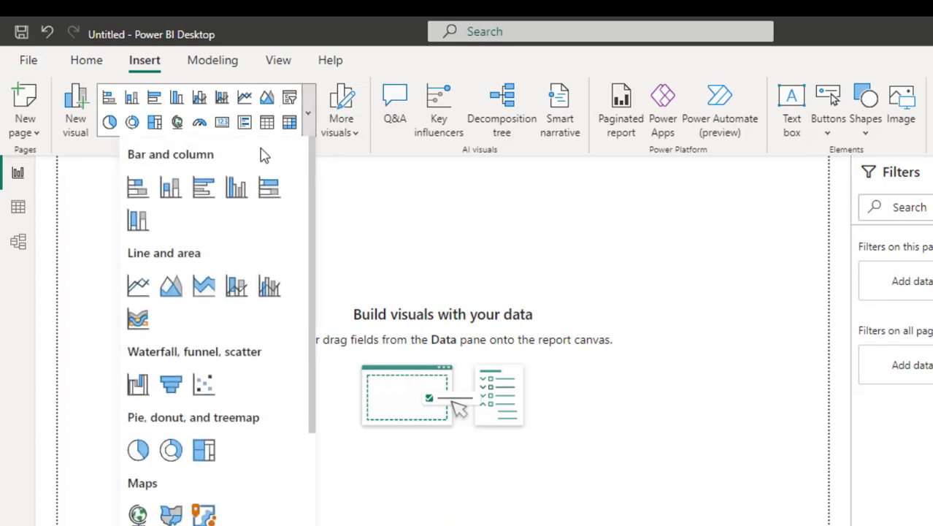
click(236, 188)
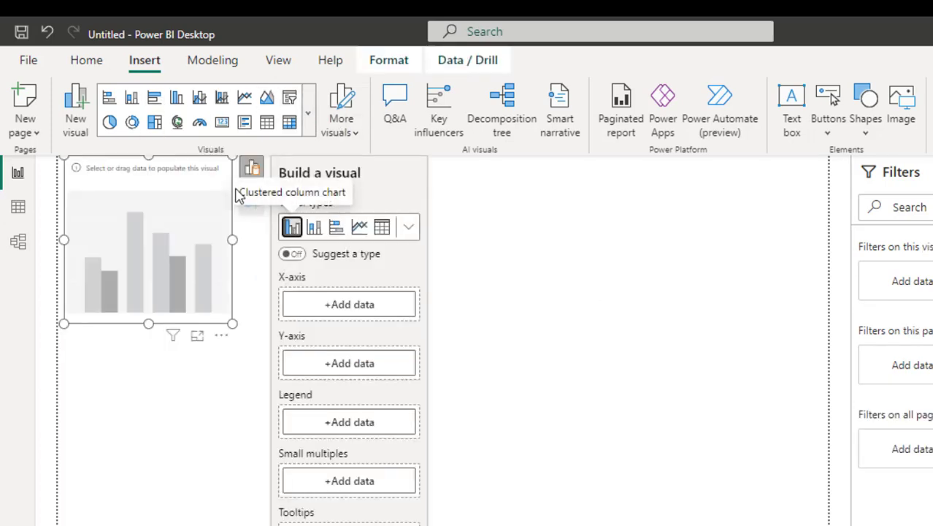
Put DimAcctManager's Acct Managers on the X-axis and Data's Total Salres on the Y-axis.
click(316, 301)
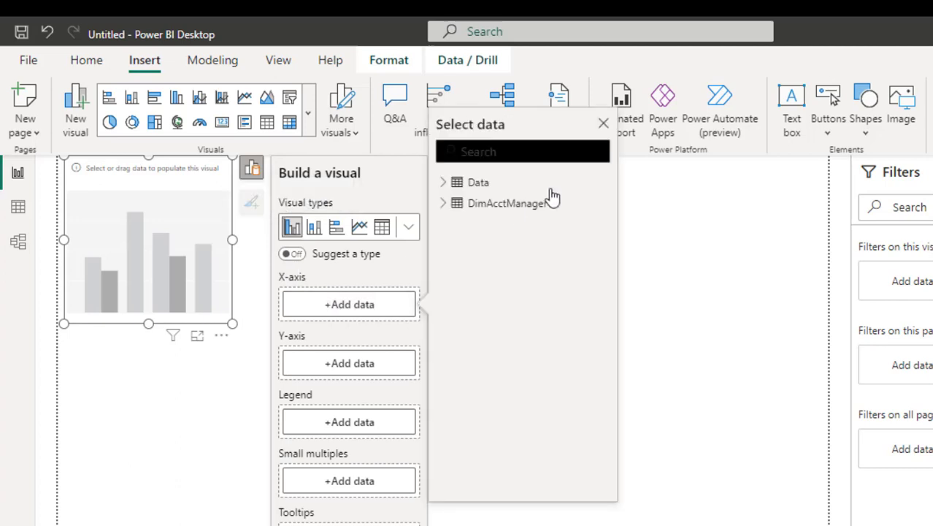
click(496, 209)
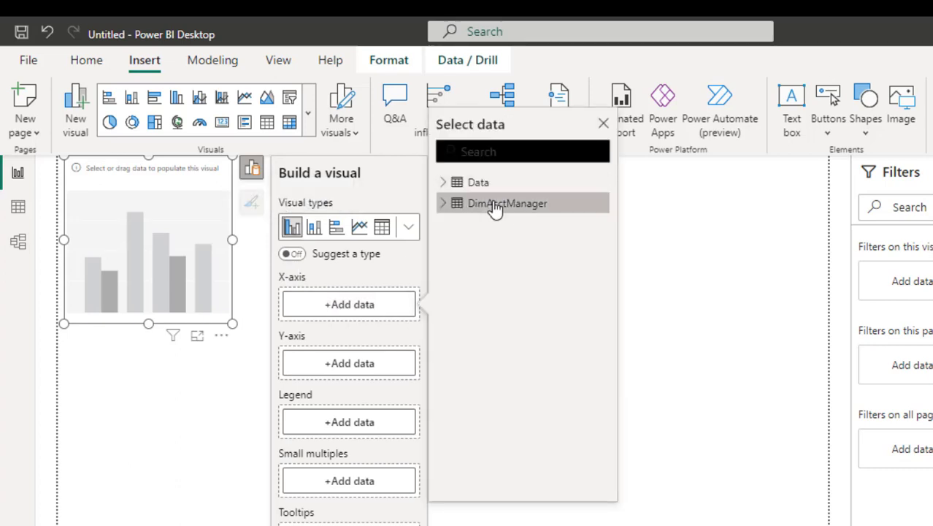
click(452, 207)
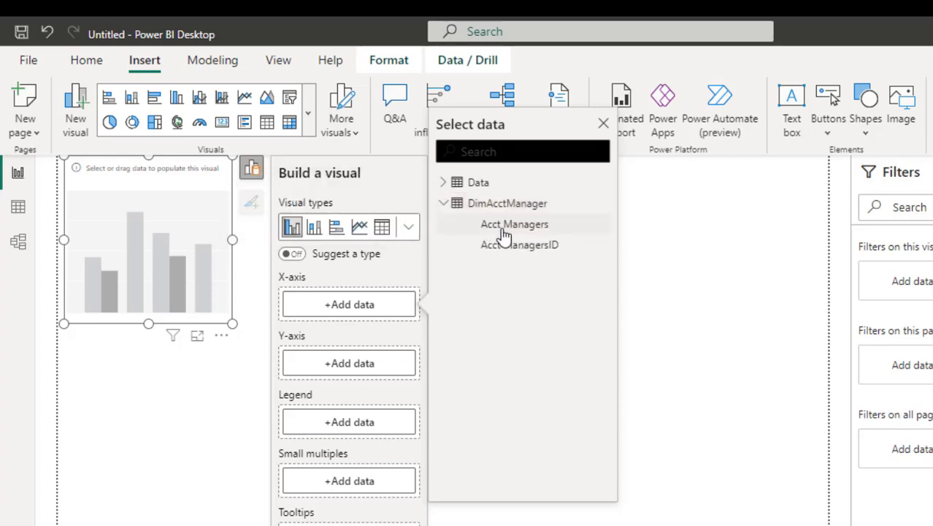
click(504, 232)
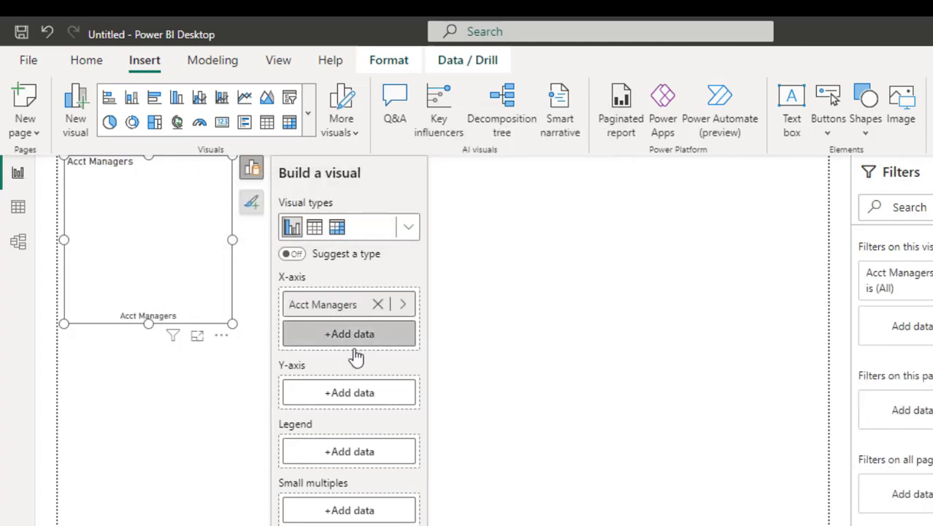
click(344, 397)
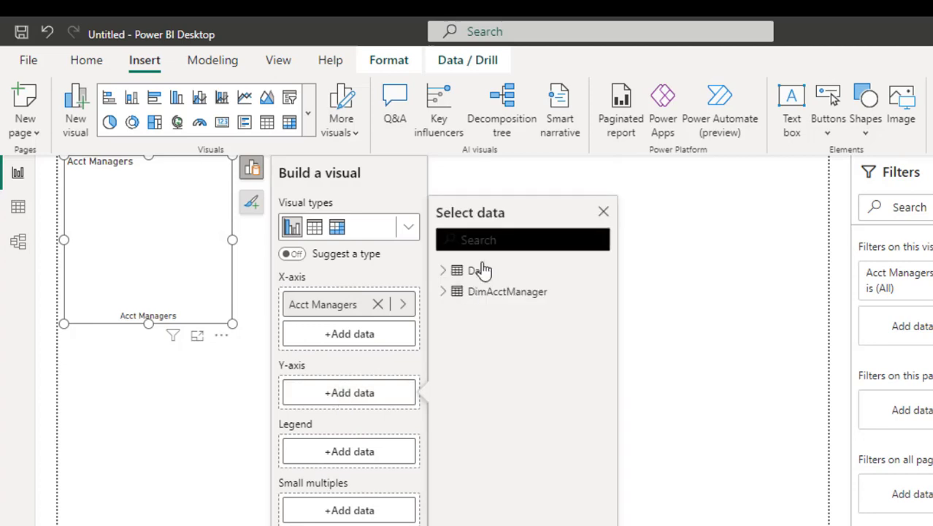
click(443, 271)
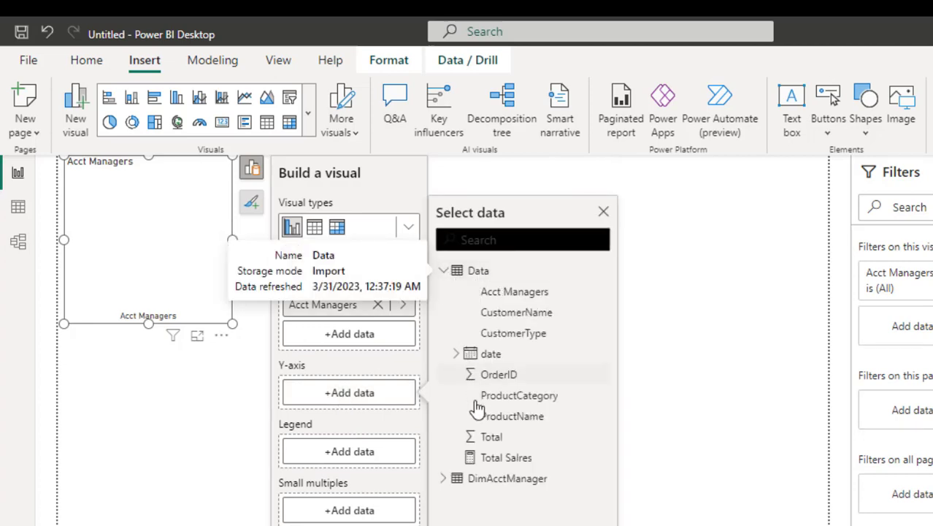
click(470, 457)
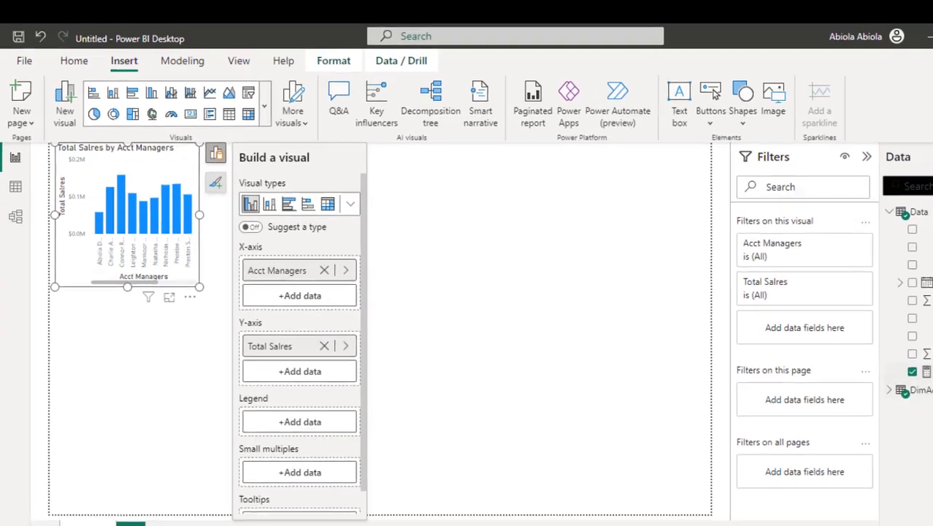
Correct the measure name to Total Sales in the formula bar, then widen and heighten the chart.
click(887, 348)
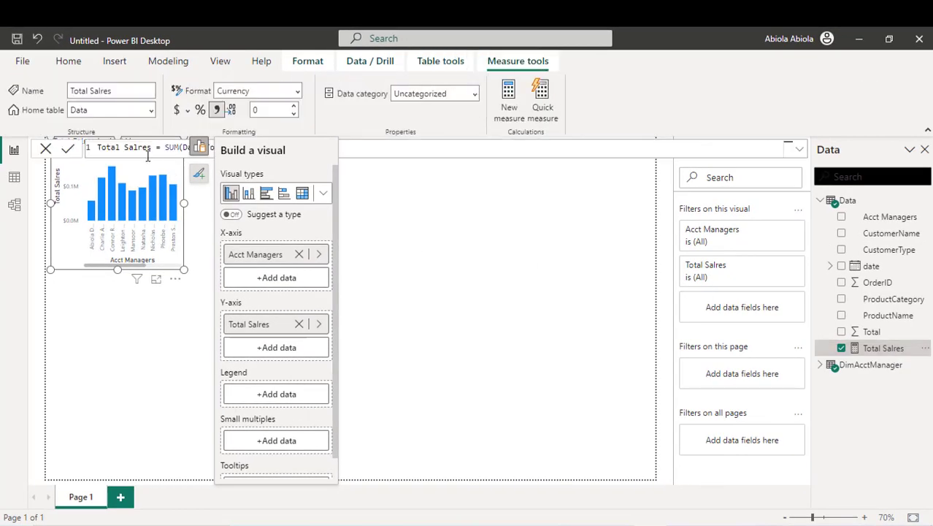
click(143, 149)
key(BackSpace)
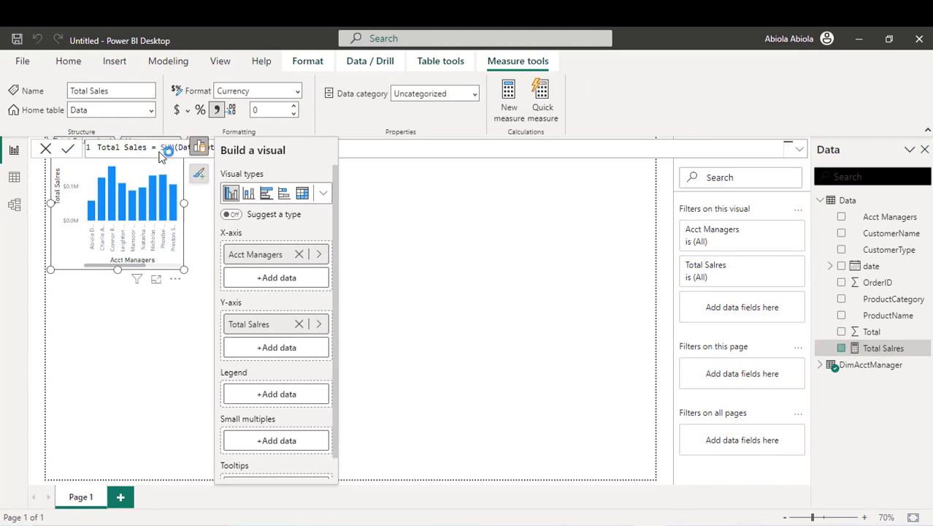
key(Return)
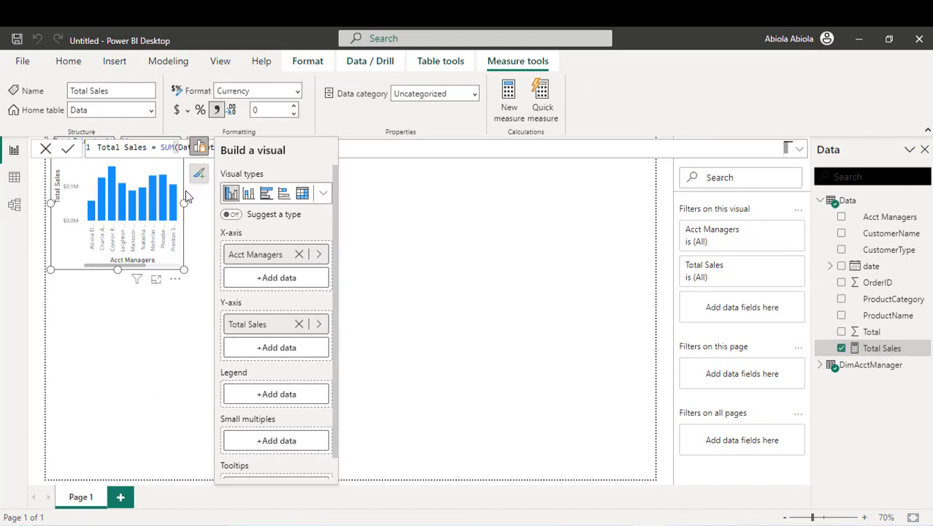
drag(184, 204, 435, 237)
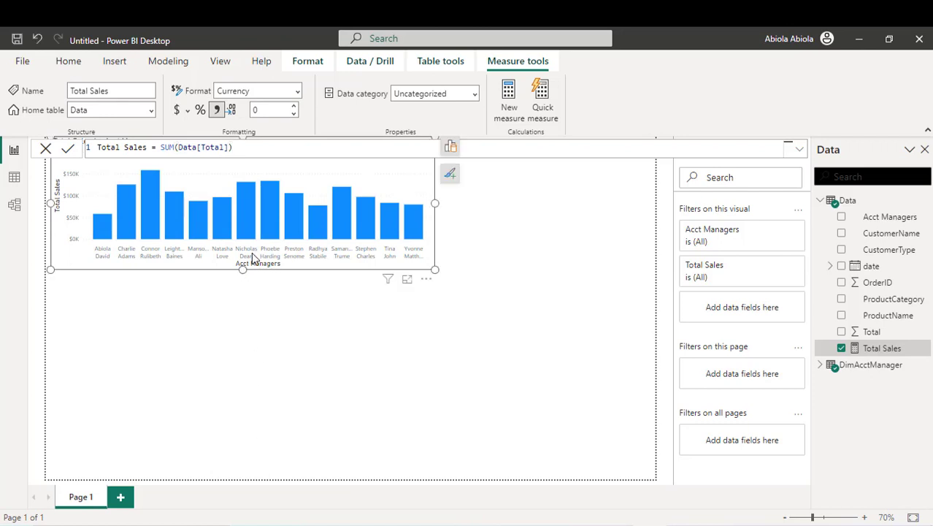
drag(242, 270, 253, 434)
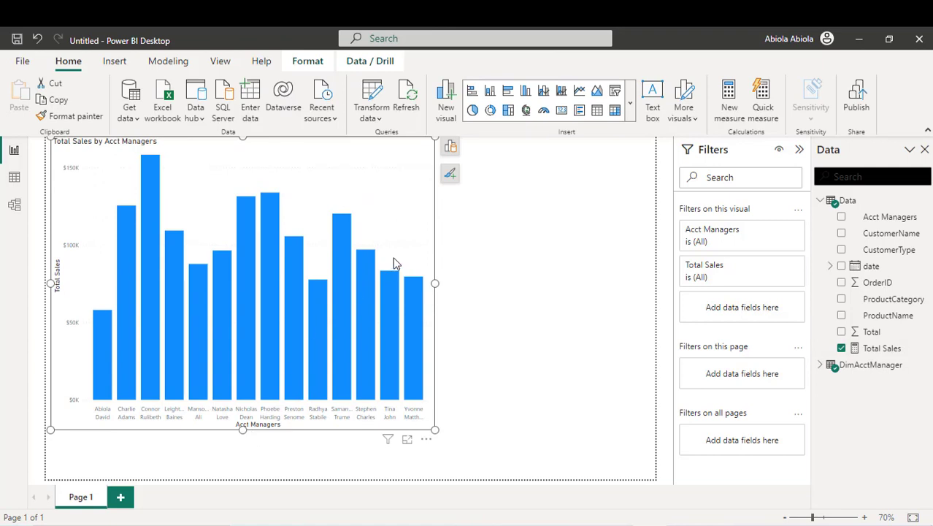
Turn on the chart's Zoom slider and narrow the Total Sales axis to about $40K–$140K.
click(452, 178)
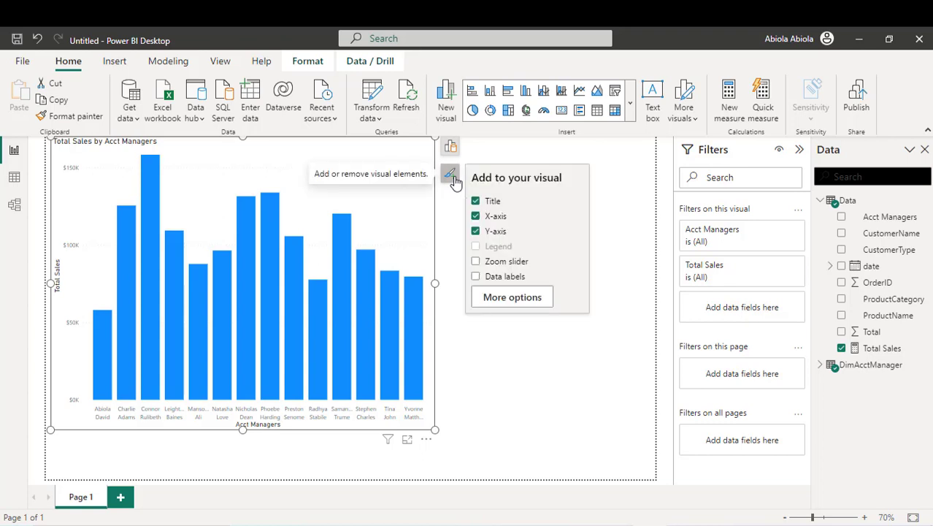
click(476, 263)
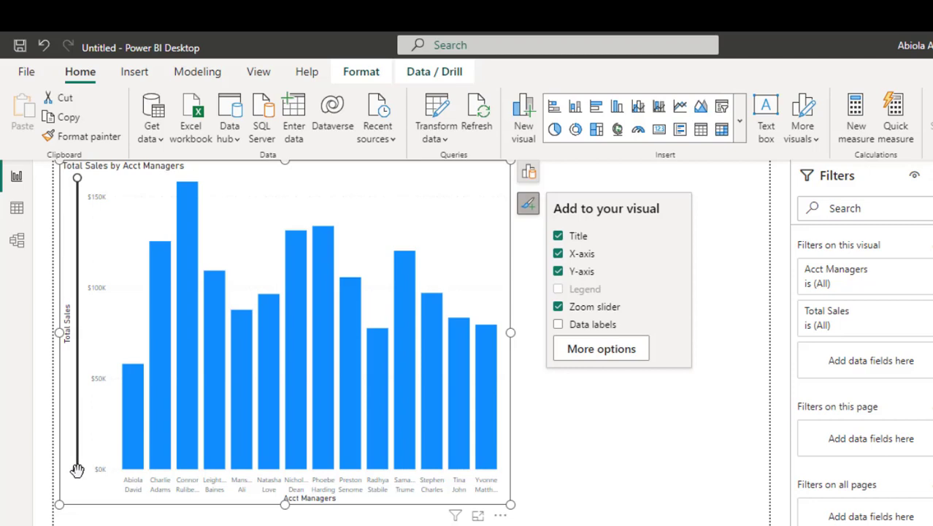
drag(77, 468, 78, 403)
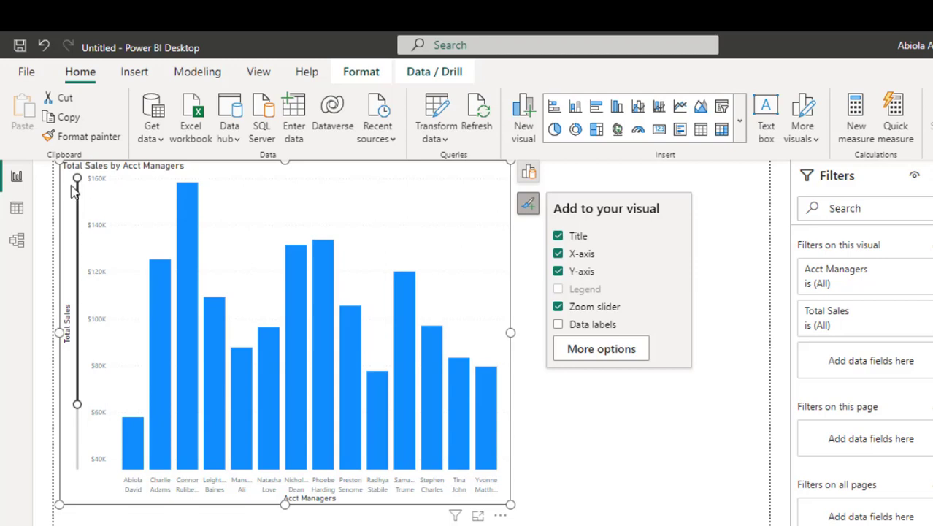
drag(78, 178, 77, 210)
mouse_move(271, 330)
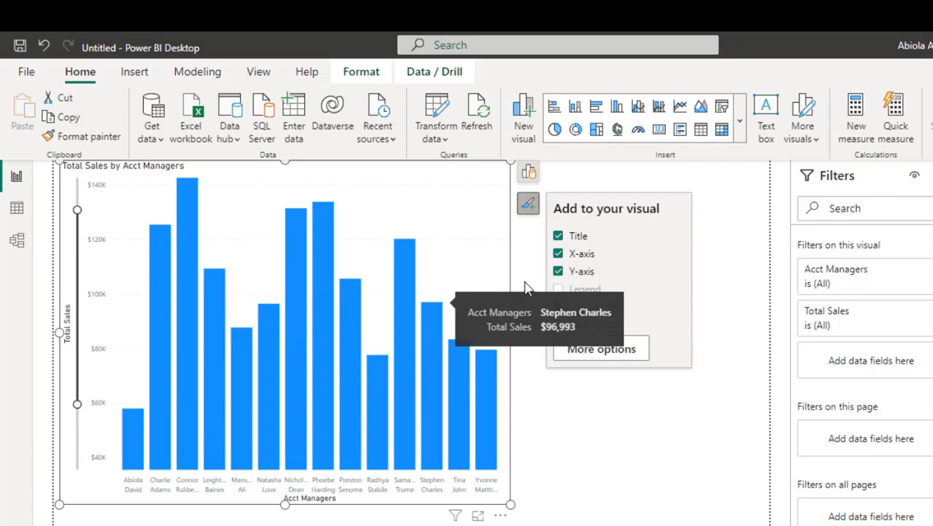
Open the chart's Format pane (zoom slider on), then view its Acct Managers and Total Sales fields.
click(578, 348)
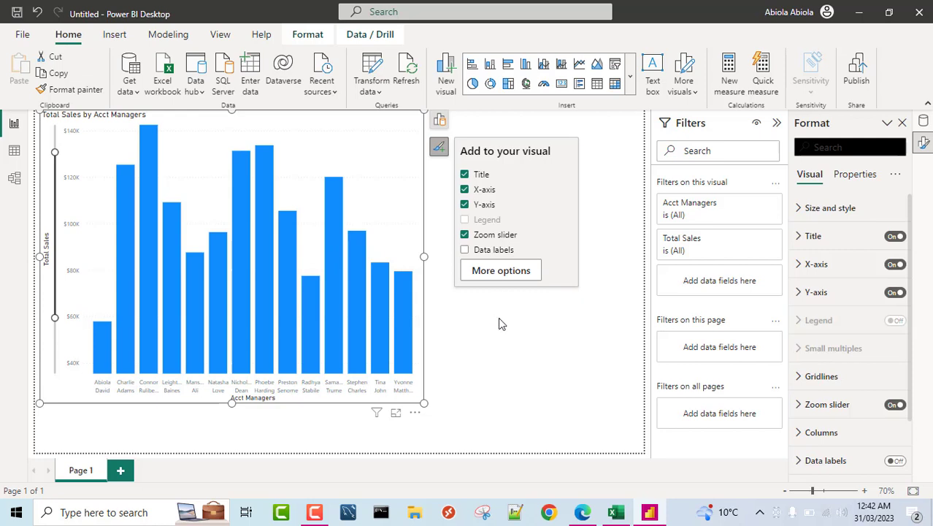
click(439, 119)
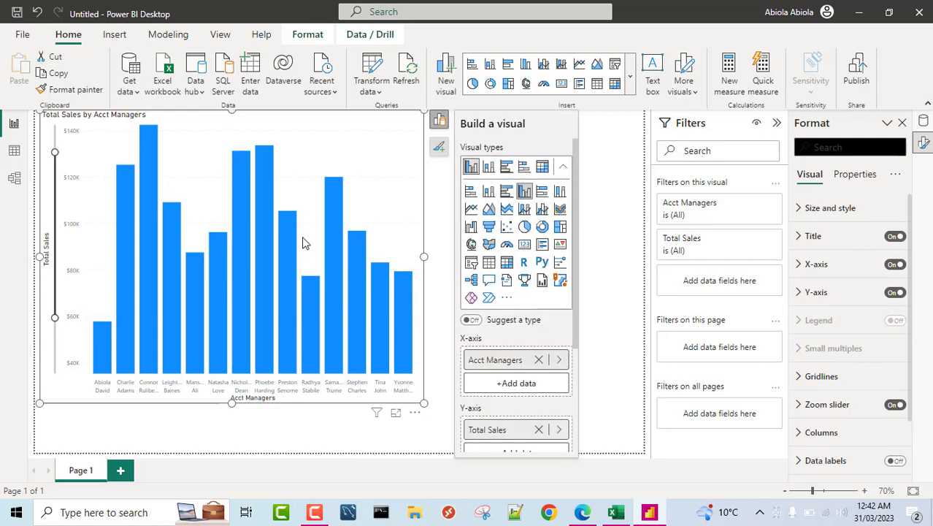